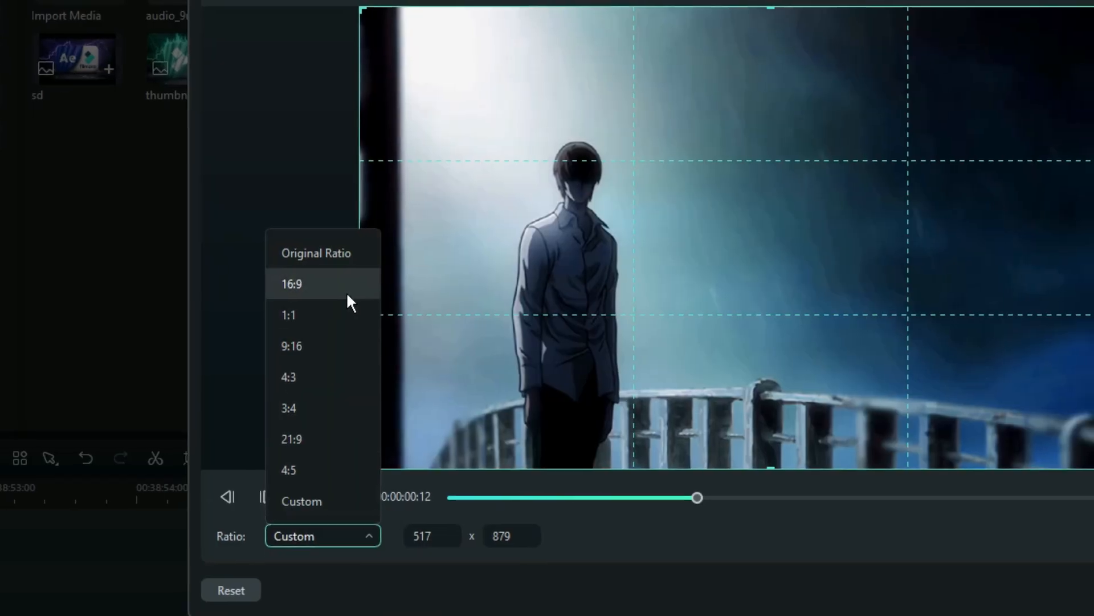
Crop the sd clip with a custom ratio to a 499 x 843 portrait area around the standing figure and apply it
left_click(298, 502)
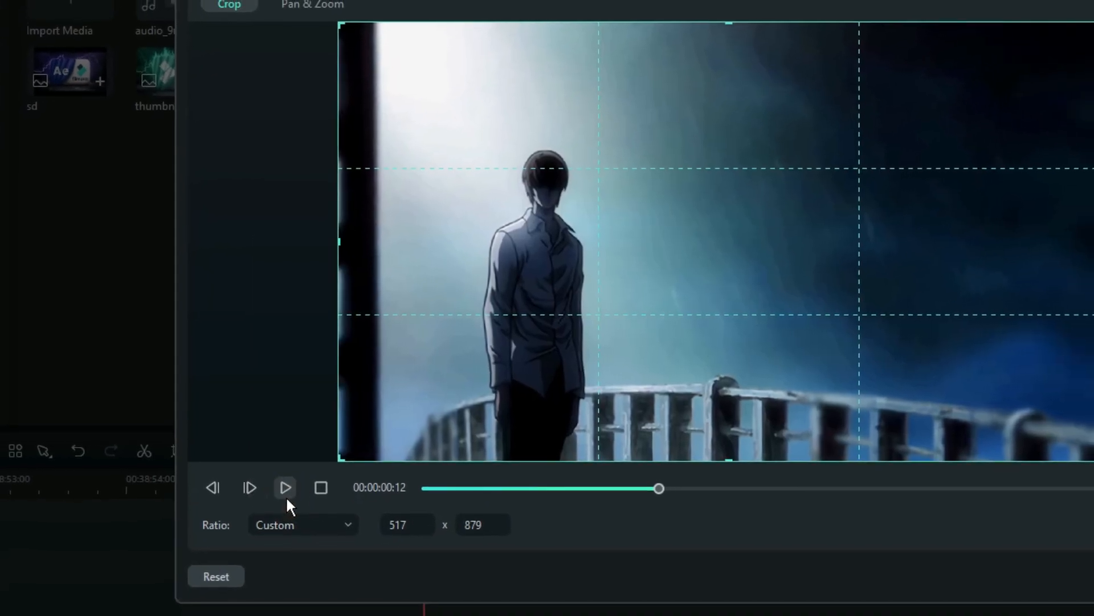
left_click_drag(335, 252, 831, 258)
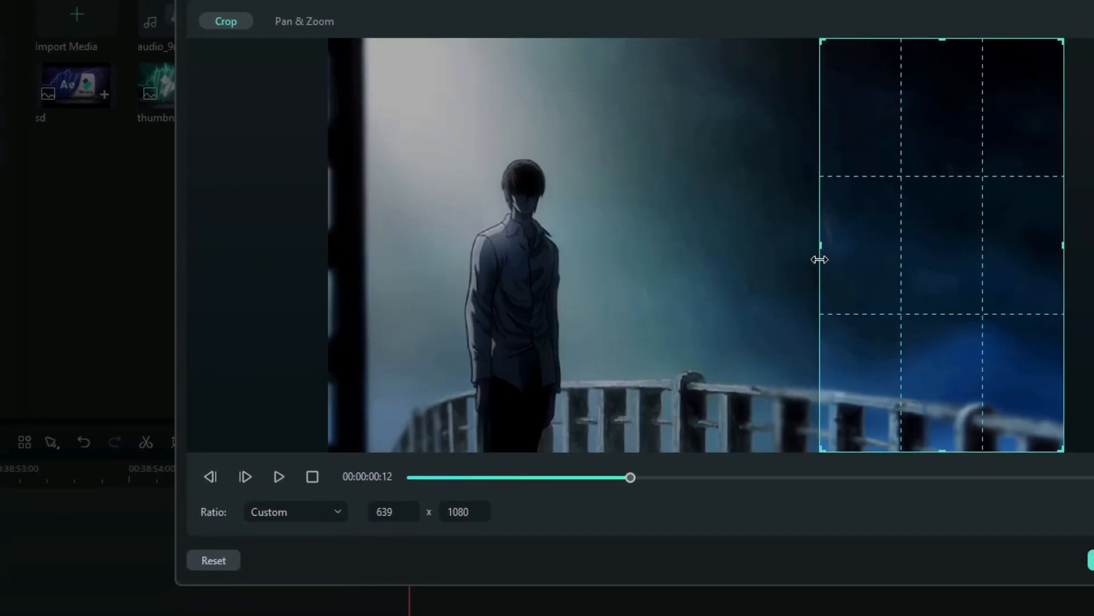
left_click_drag(732, 254, 562, 105)
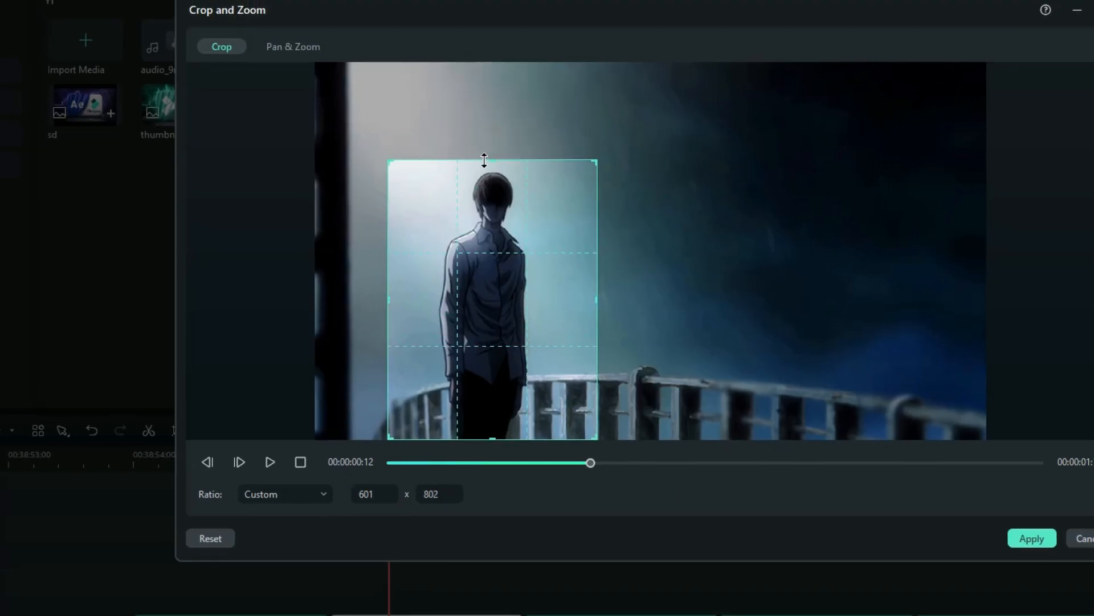
left_click_drag(485, 160, 485, 164)
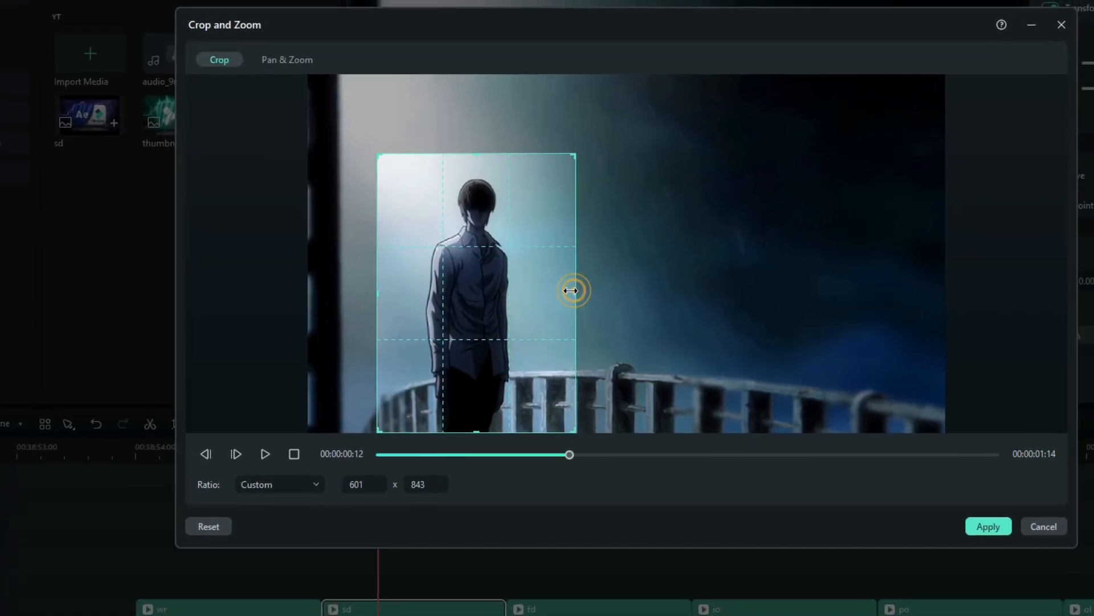
left_click_drag(570, 291, 542, 293)
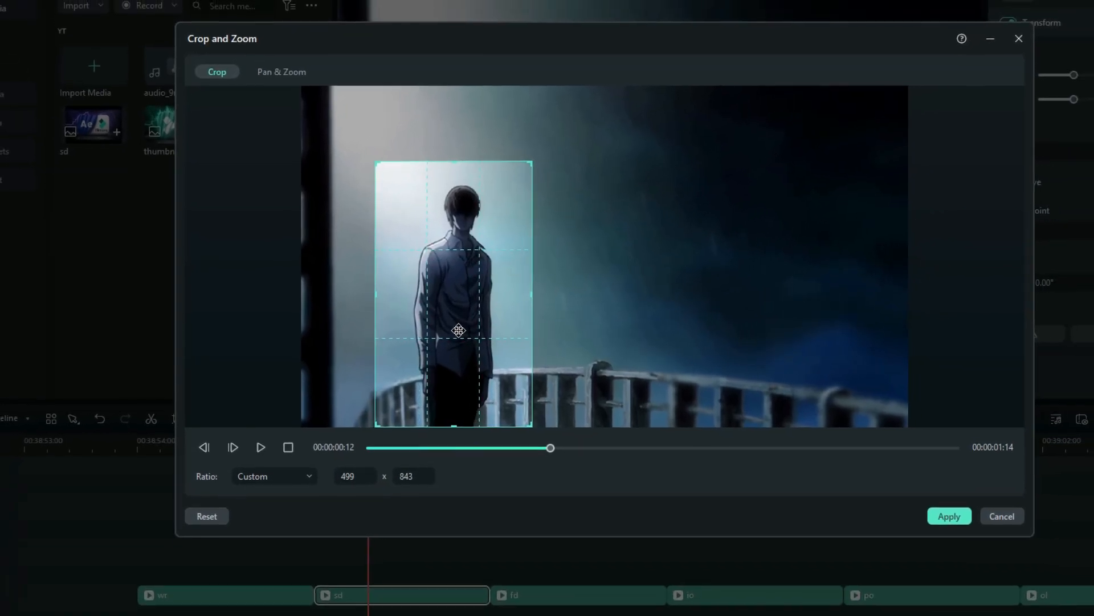
left_click(910, 503)
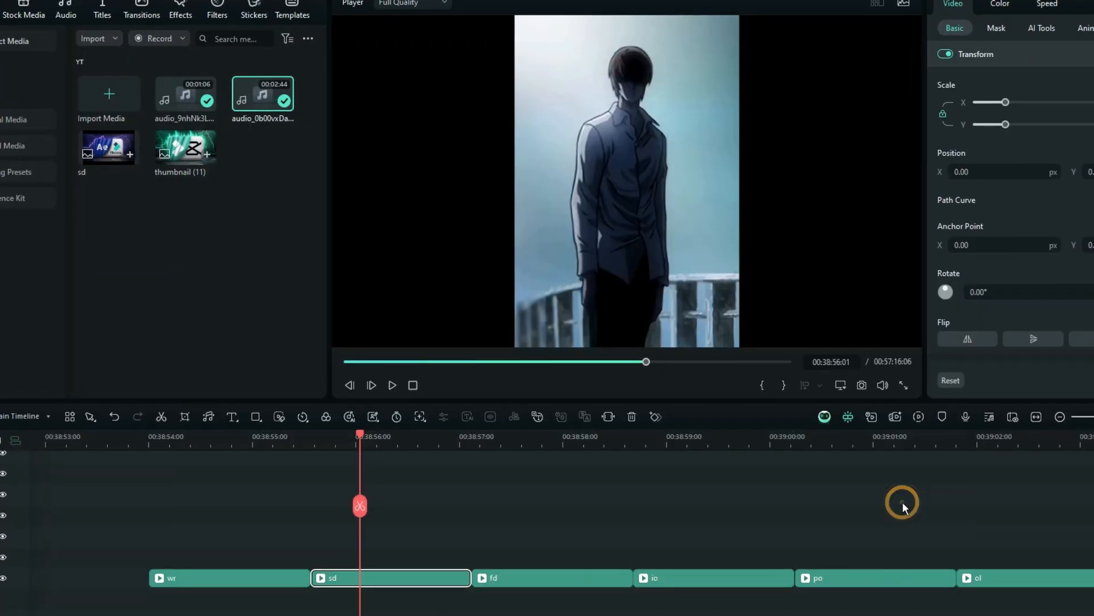
Copy the effects of the cropped sd clip and paste them onto the clips wr, fd, io, po and ol
right_click(398, 580)
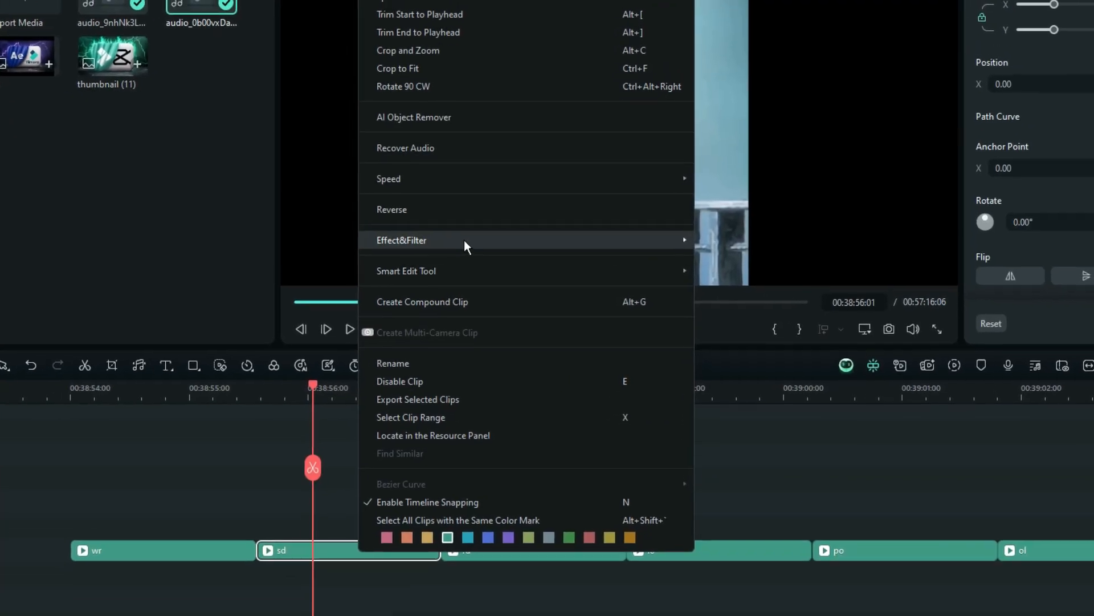
left_click(727, 242)
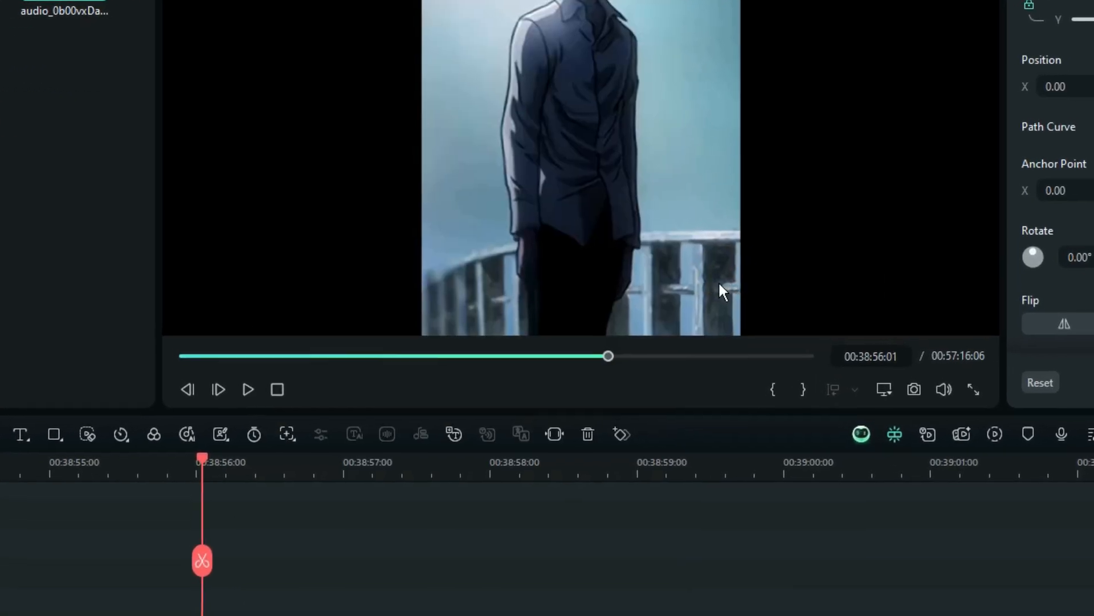
left_click_drag(414, 599, 968, 528)
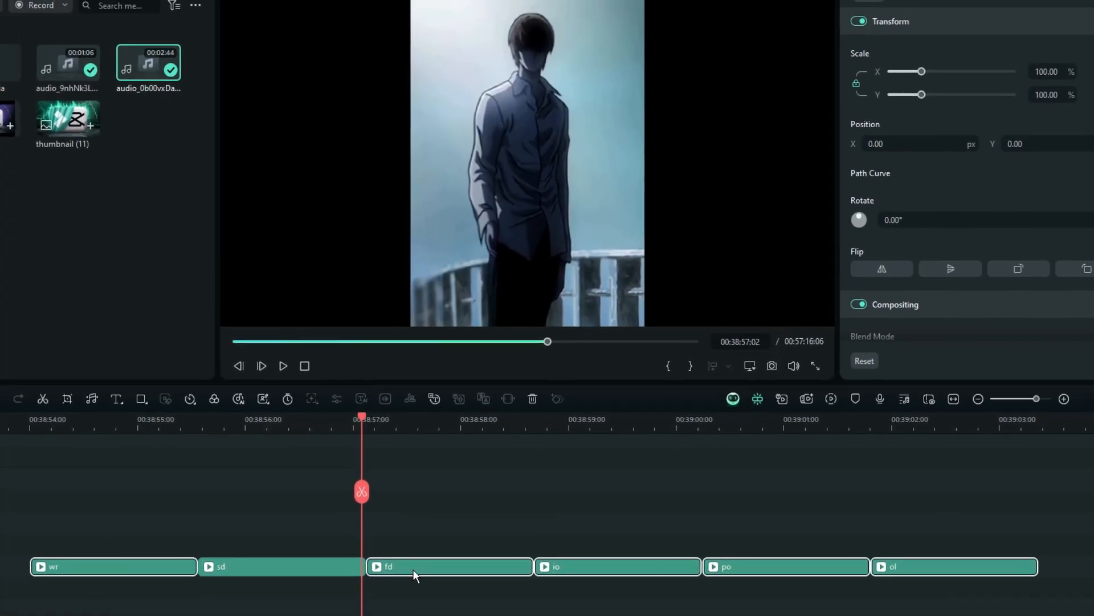
right_click(412, 569)
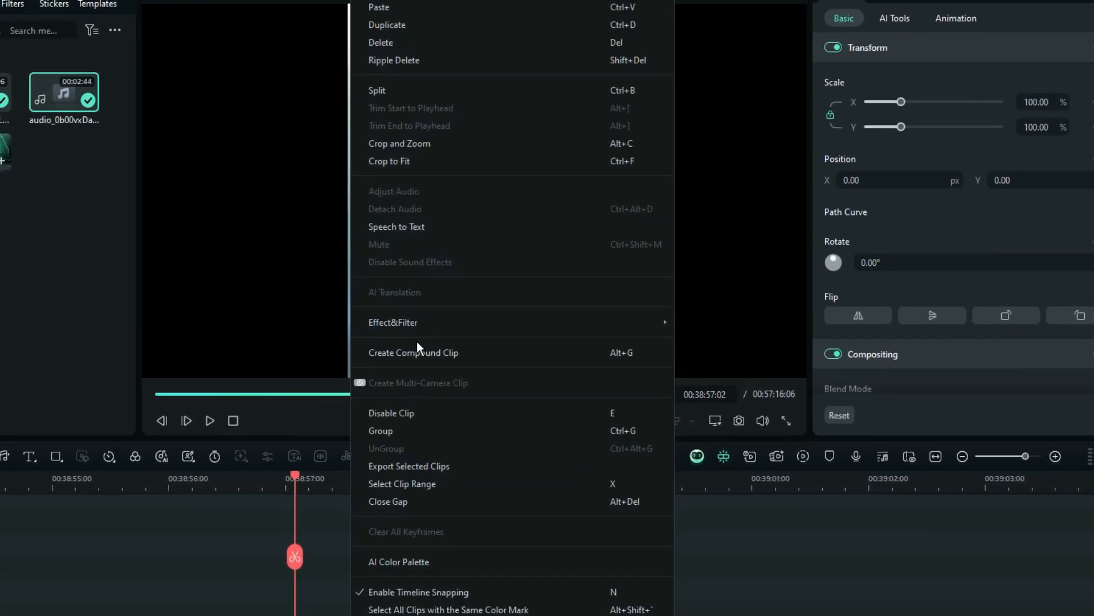
mouse_move(695, 275)
left_click(687, 373)
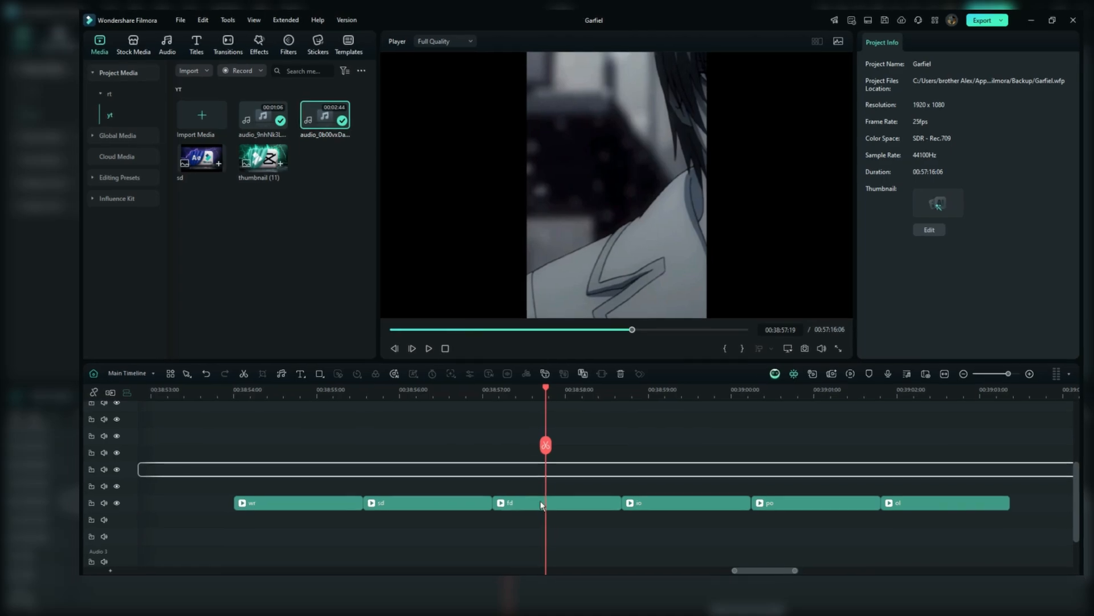
Crop the fd clip to a 709 x 1080 portrait area centred on the character's face and apply it
key("alt+c")
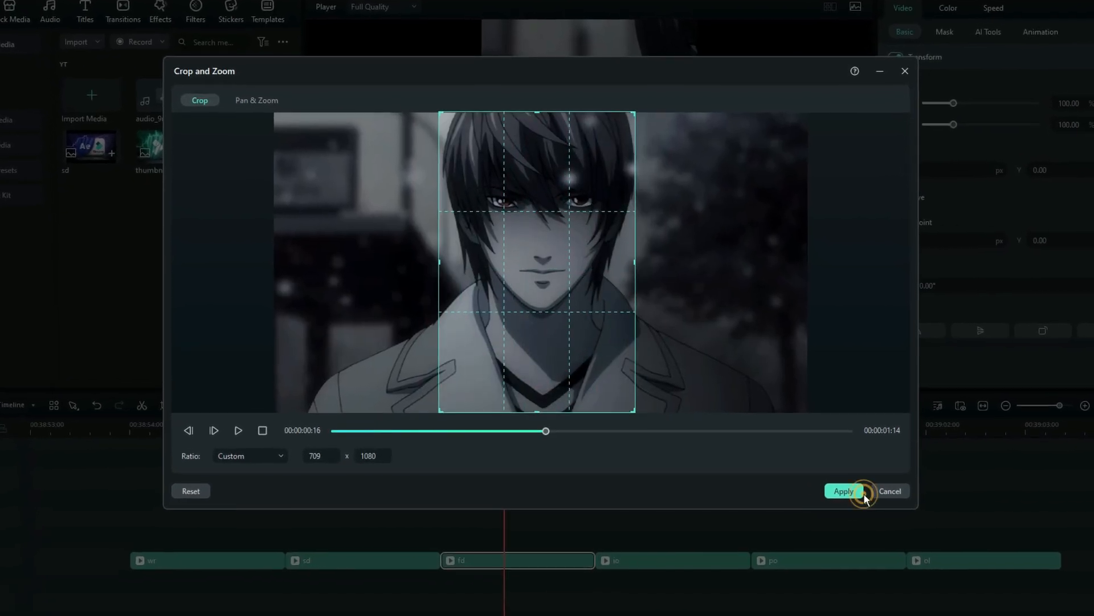
left_click(844, 491)
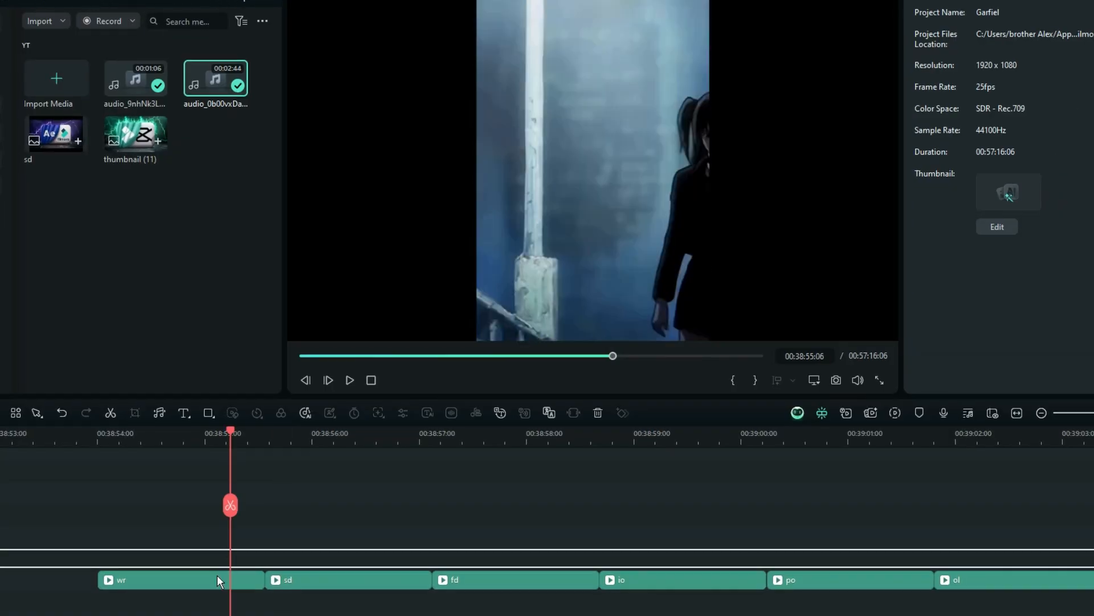
Place the sd clip before the wr clip on the timeline and position its picture flush with the frame's left edge
left_click_drag(547, 235, 354, 235)
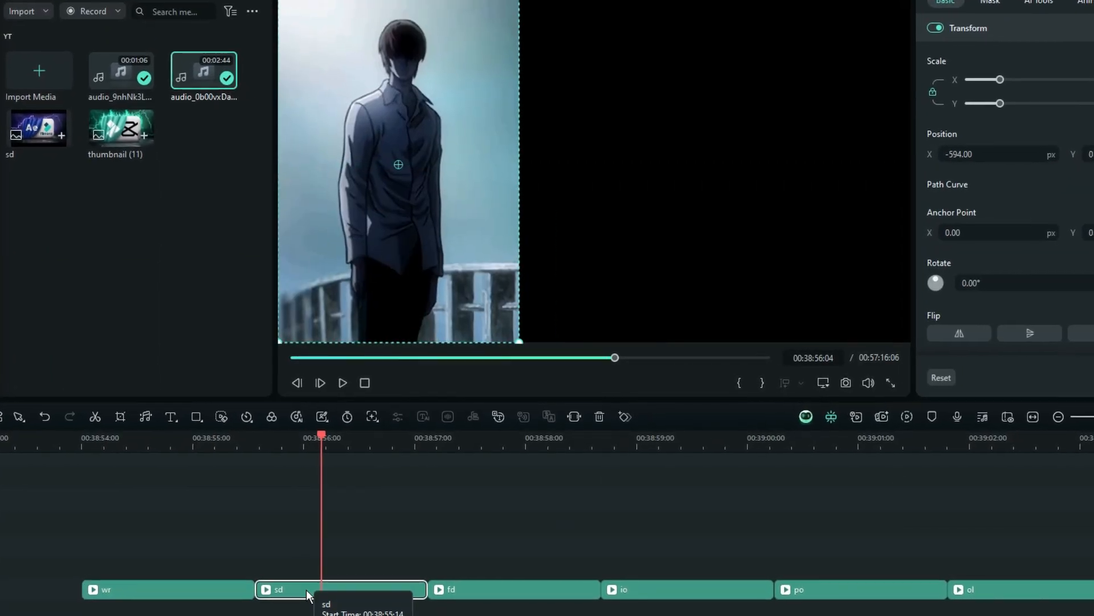
left_click_drag(307, 596, 200, 570)
left_click(220, 545)
left_click_drag(589, 246, 635, 246)
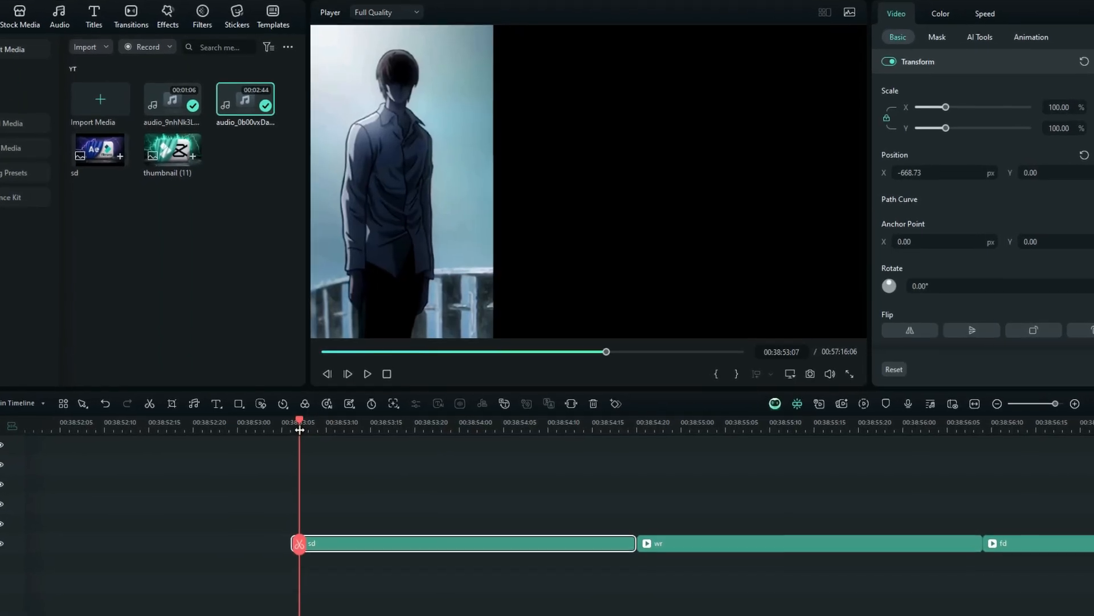
Keyframe the sd clip's transform at 00:38:53:21, and set its Y position to -1081 px at the clip's start
left_click_drag(387, 473, 423, 481)
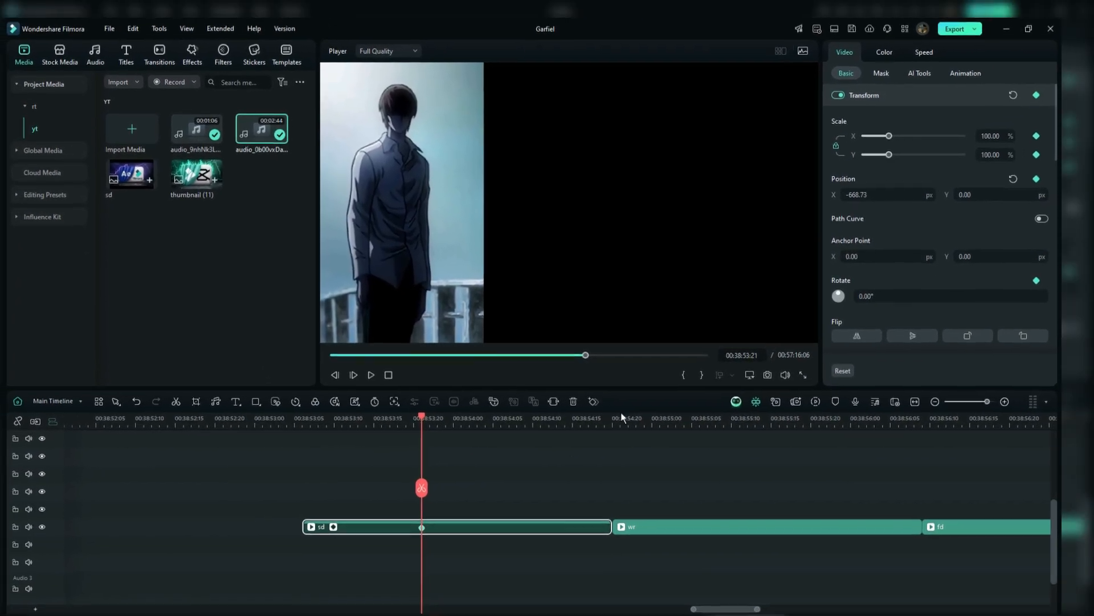
left_click_drag(443, 502, 317, 494)
left_click(342, 524)
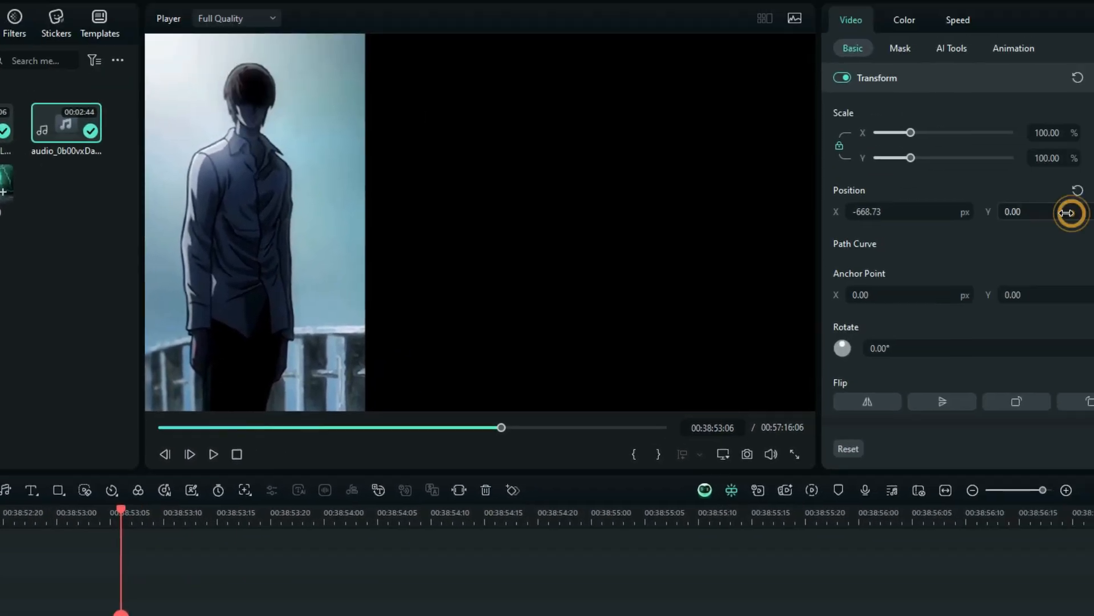
left_click_drag(1068, 213, 981, 213)
left_click_drag(912, 292, 888, 293)
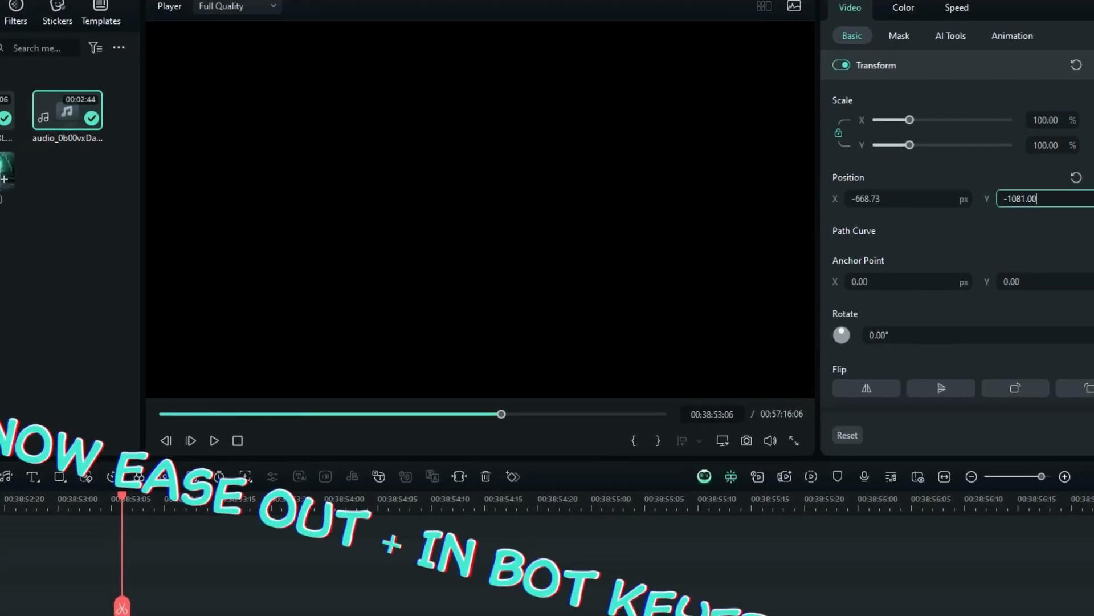
Apply Ease Out and Ease In Bezier curves to the sd clip's two transform keyframes
right_click(283, 515)
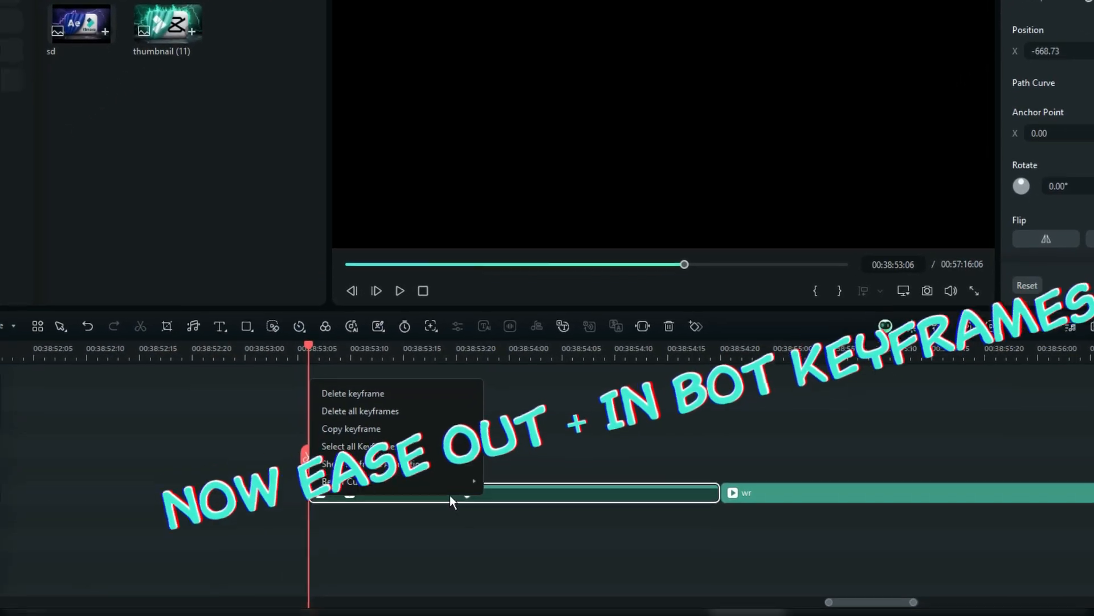
mouse_move(365, 470)
left_click(541, 542)
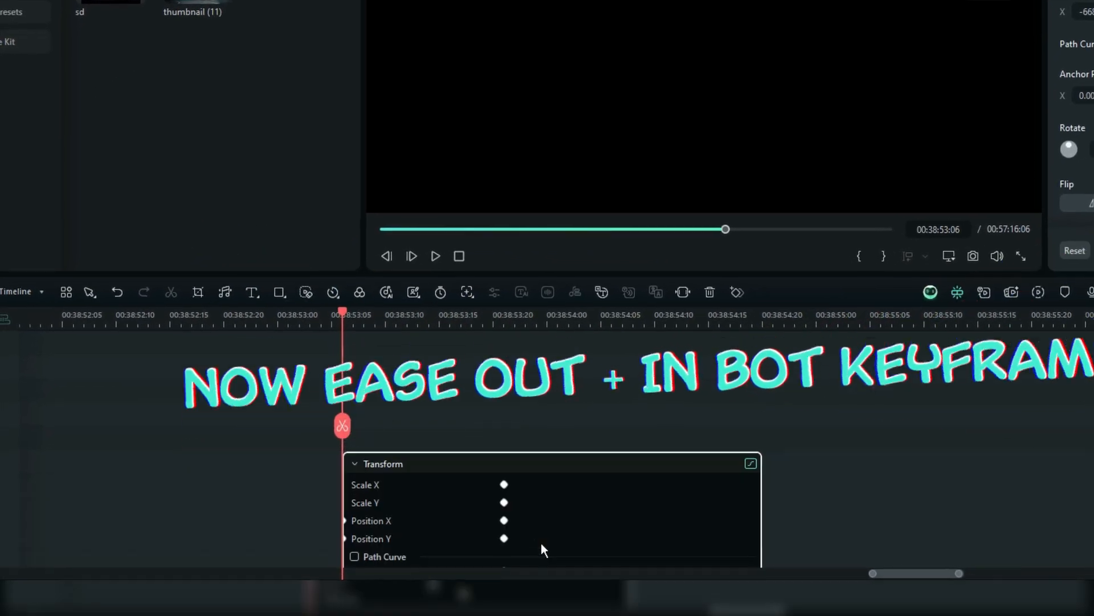
right_click(503, 524)
mouse_move(564, 524)
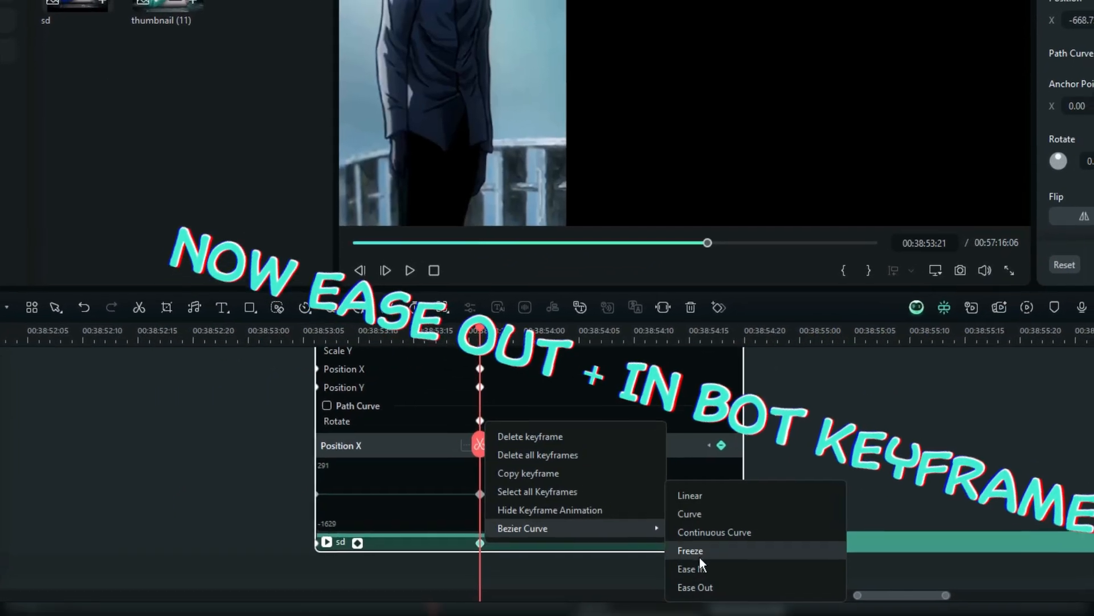
left_click(699, 556)
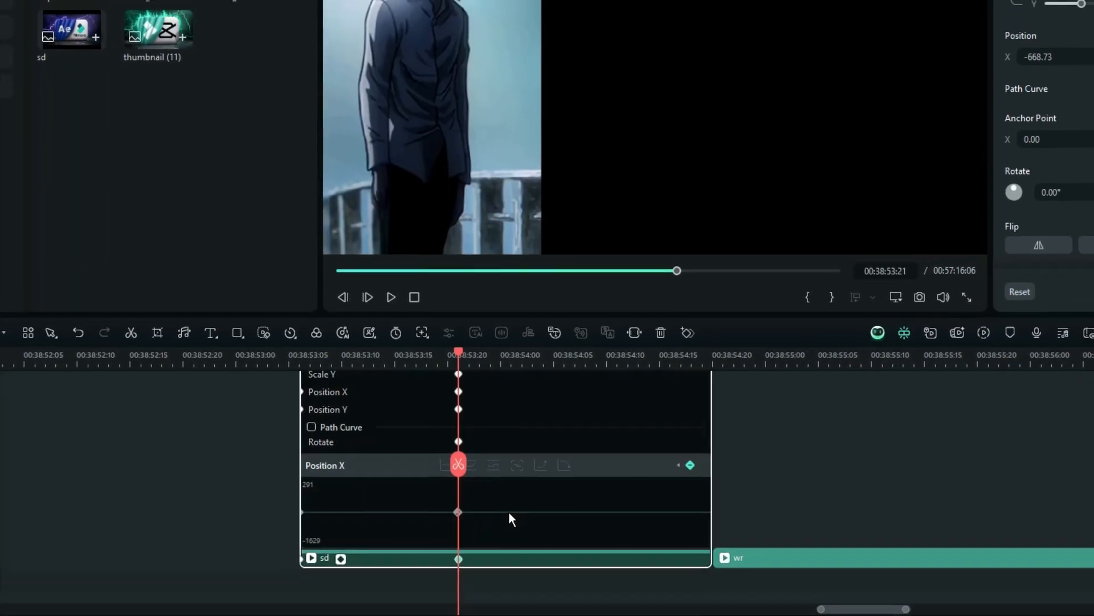
Turn the sd clip into a compound clip named 1 and open its own timeline
right_click(498, 550)
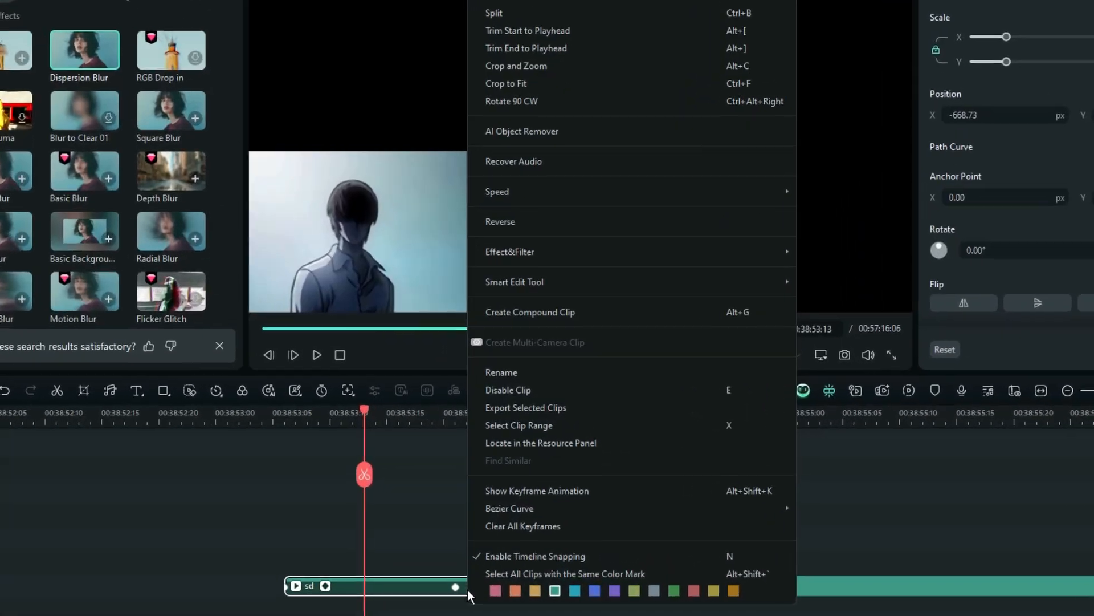
left_click(532, 313)
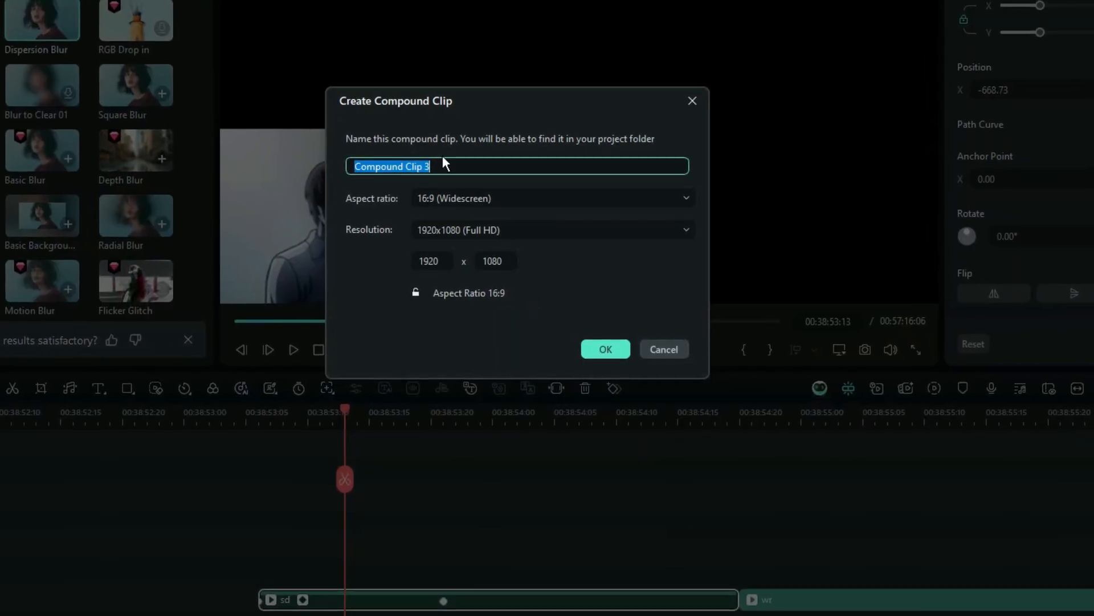
type("1")
left_click(605, 350)
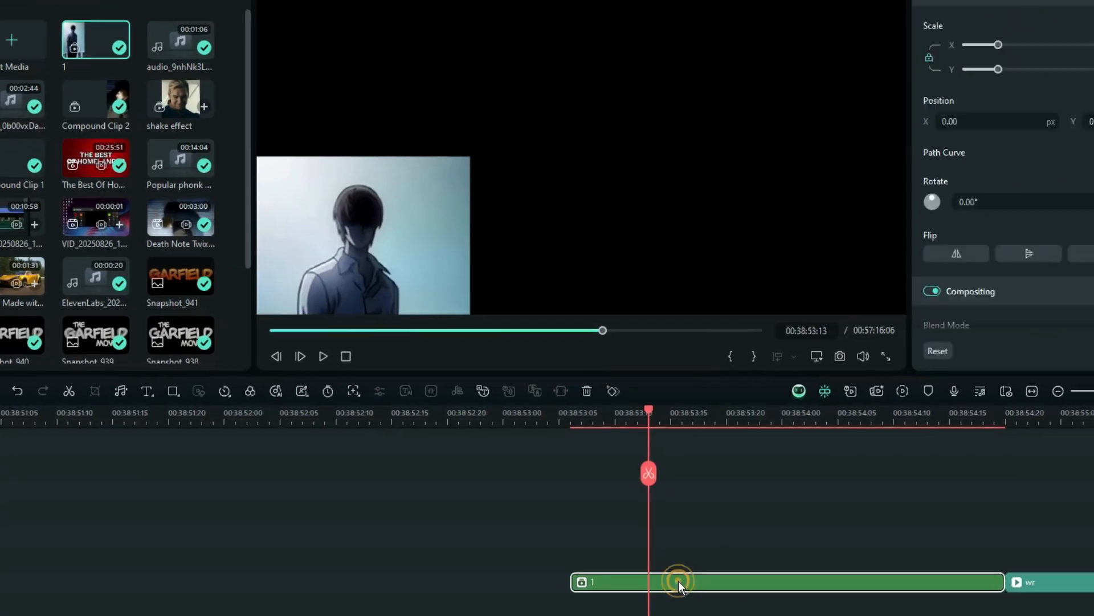
double_click(678, 580)
left_click(647, 321)
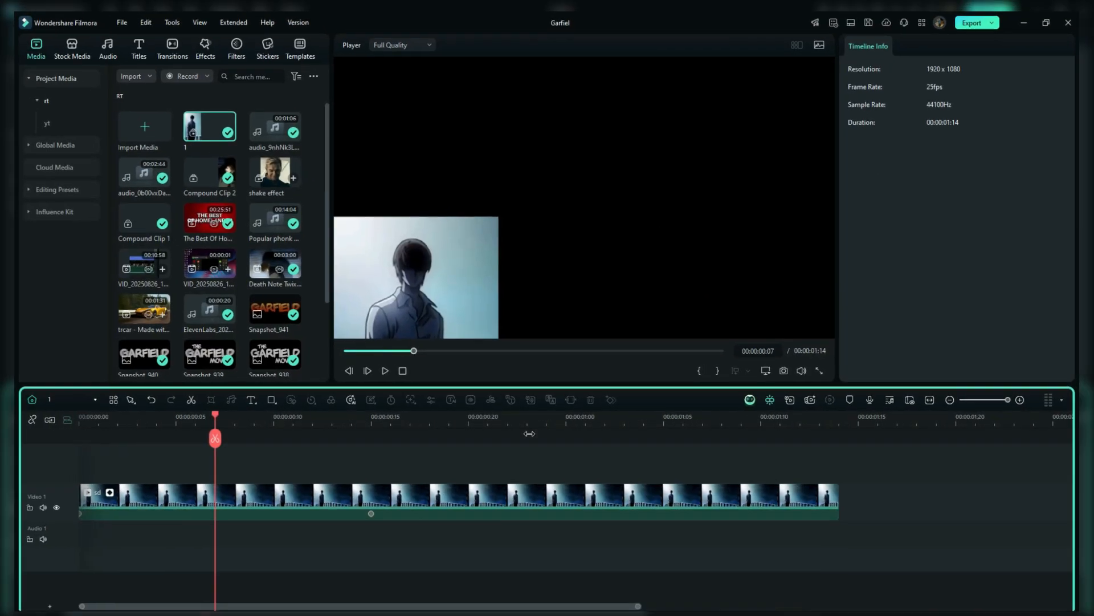
Add the Dispersion Blur effect above the sd clip from 00:00:00:03 and cut off the part beyond the clip's end
left_click(187, 33)
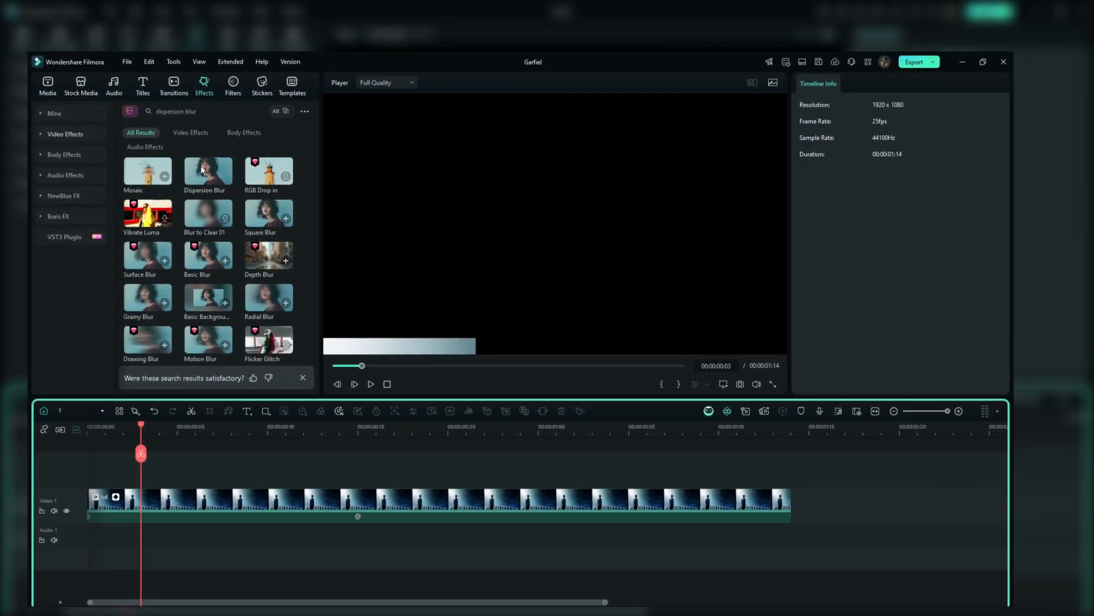
left_click_drag(220, 338, 138, 465)
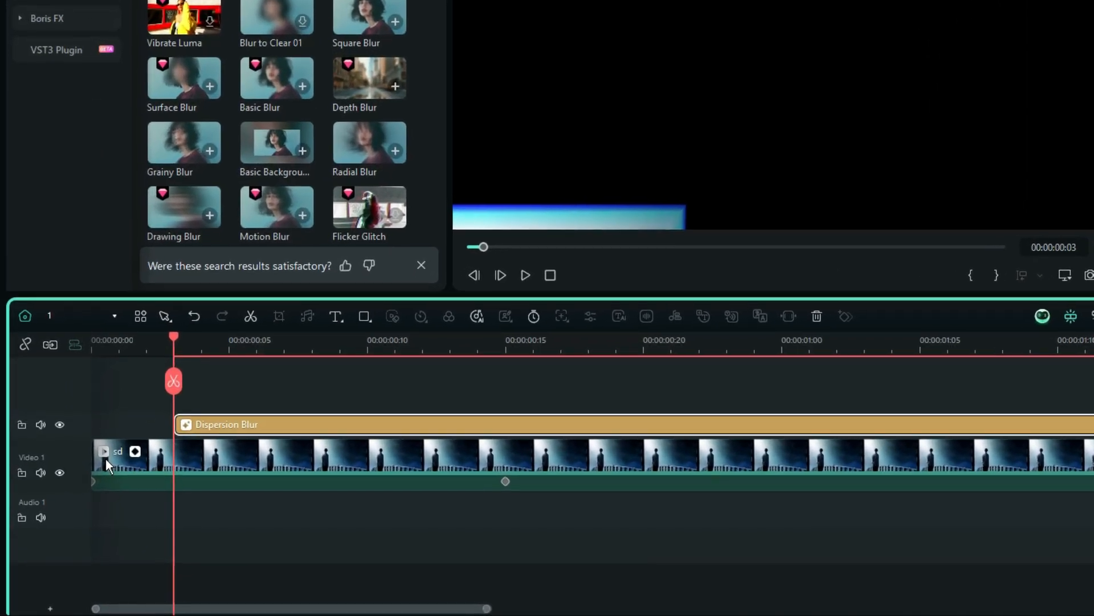
left_click_drag(80, 436, 81, 449)
key("c")
left_click(1025, 452)
key("v")
key("Delete")
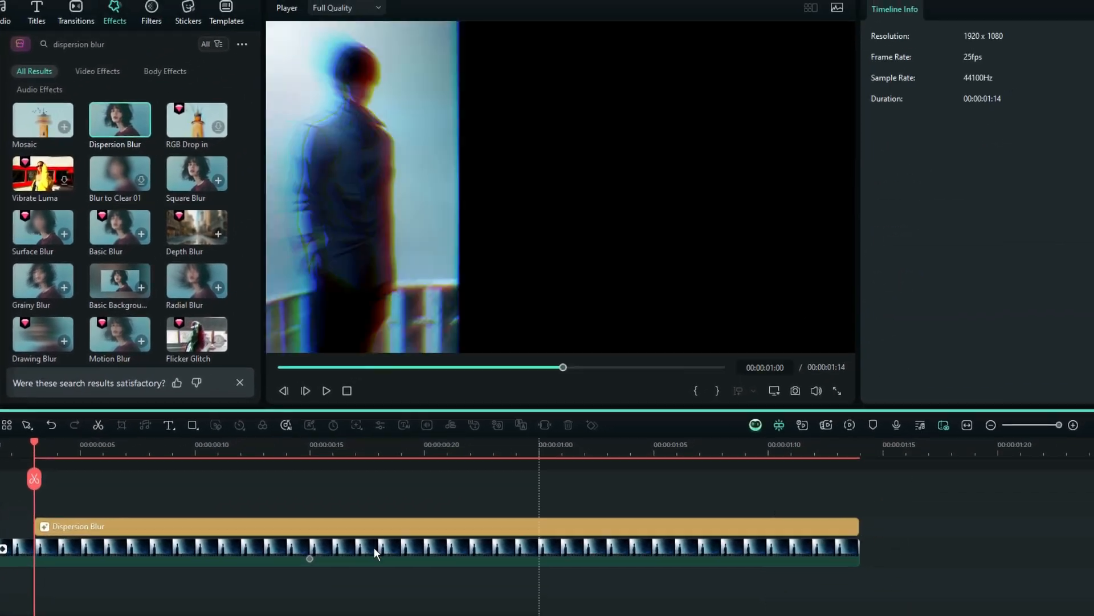
Set the Dispersion Blur's Blur Intensity to 9, Clarity Radius to 0.20 and Type to 1
left_click(661, 452)
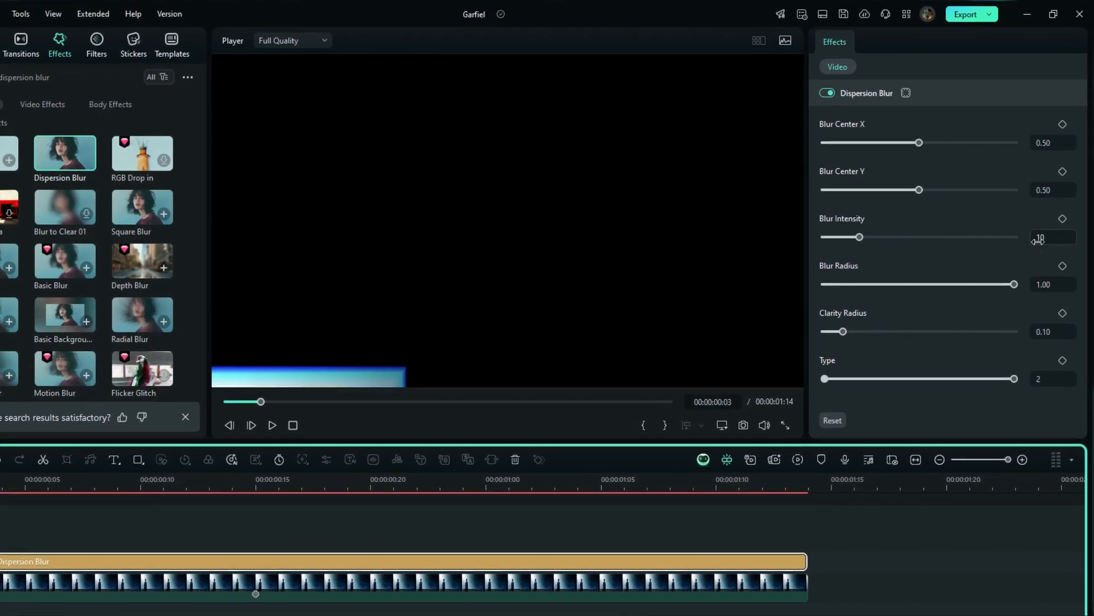
left_click(1037, 239)
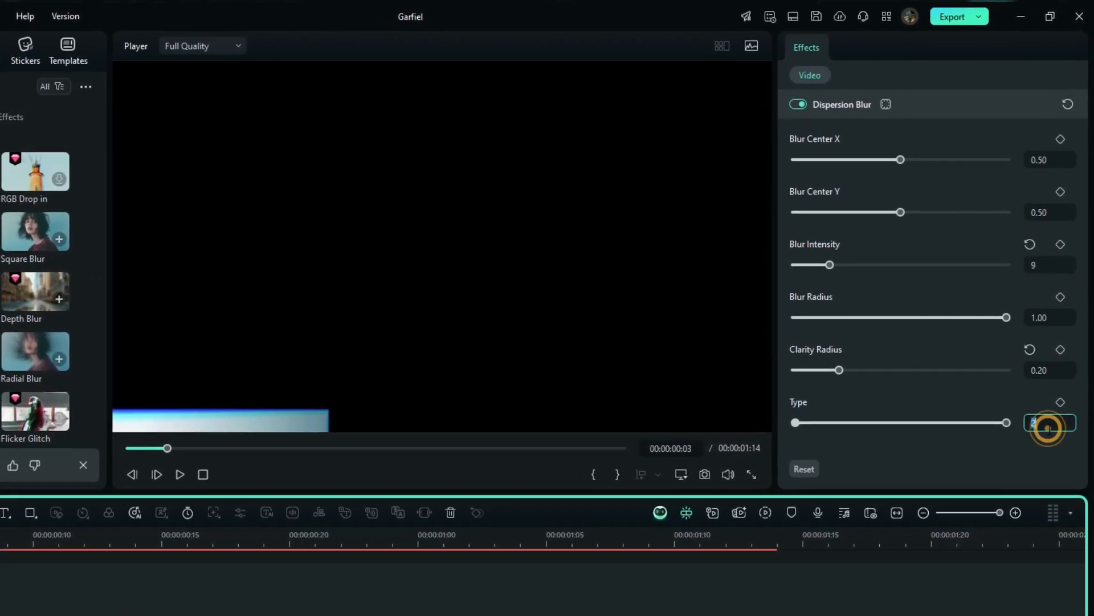
type("1")
key("Return")
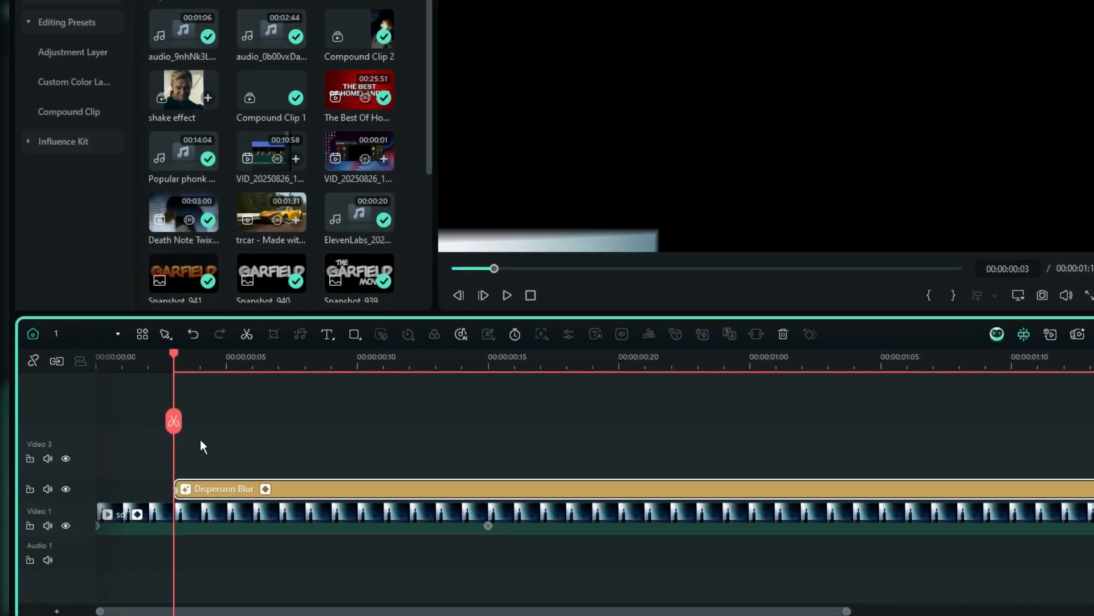
Keyframe the Dispersion Blur's Blur Intensity down to its minimum at the clip's end, 00:00:01:14
left_click_drag(173, 421, 1055, 458)
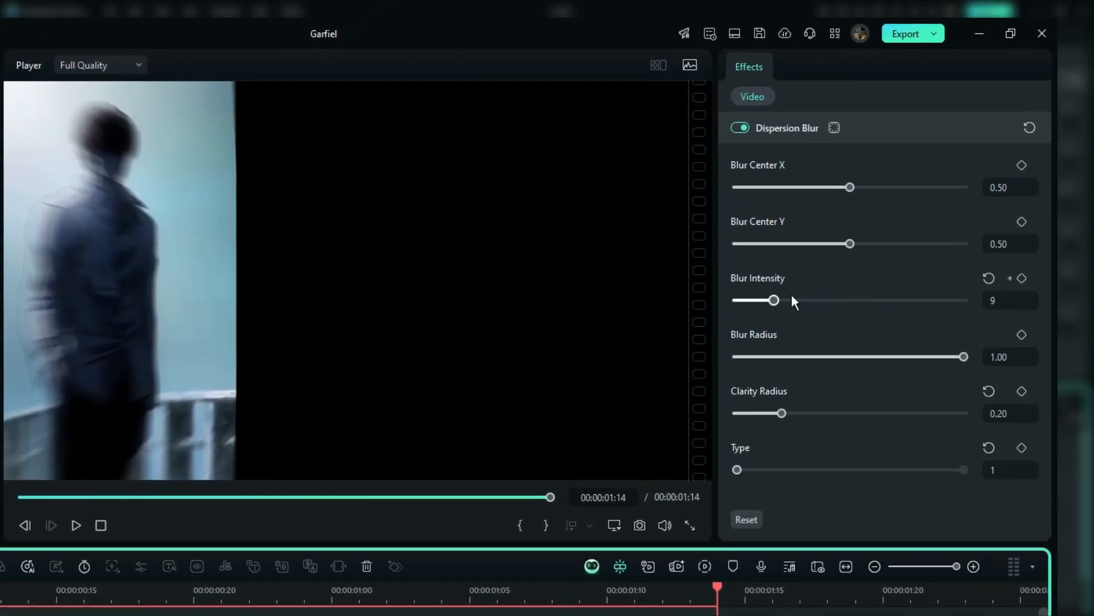
left_click_drag(776, 299, 736, 300)
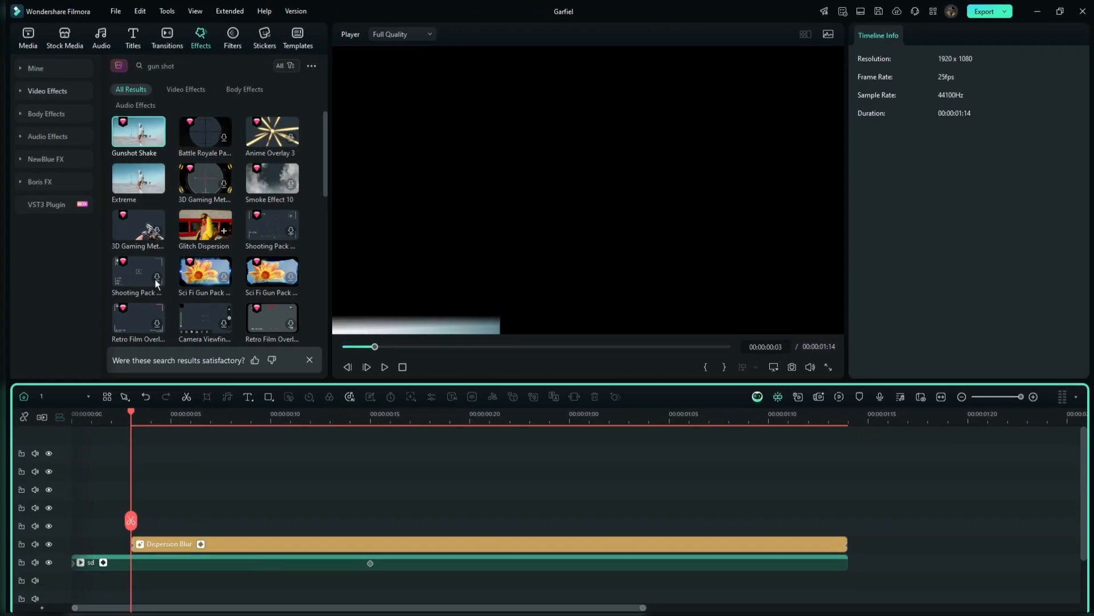
Add the Gunshot Shake effect above Dispersion Blur from 00:00:00:03 and cut off the part beyond the clip's end
left_click_drag(308, 410, 241, 500)
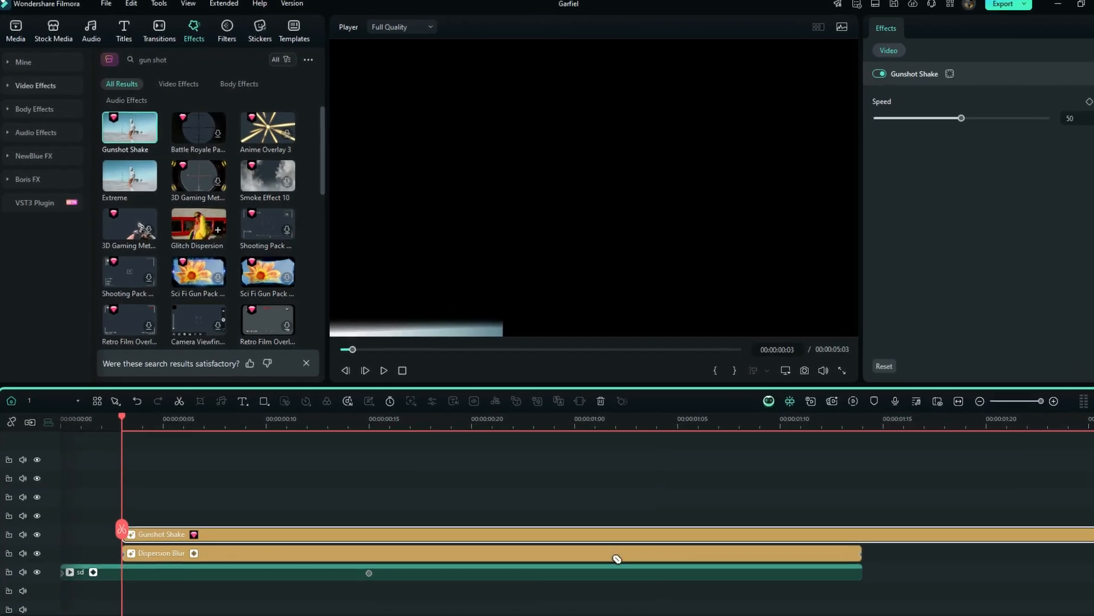
key("c")
left_click(853, 528)
key("Delete")
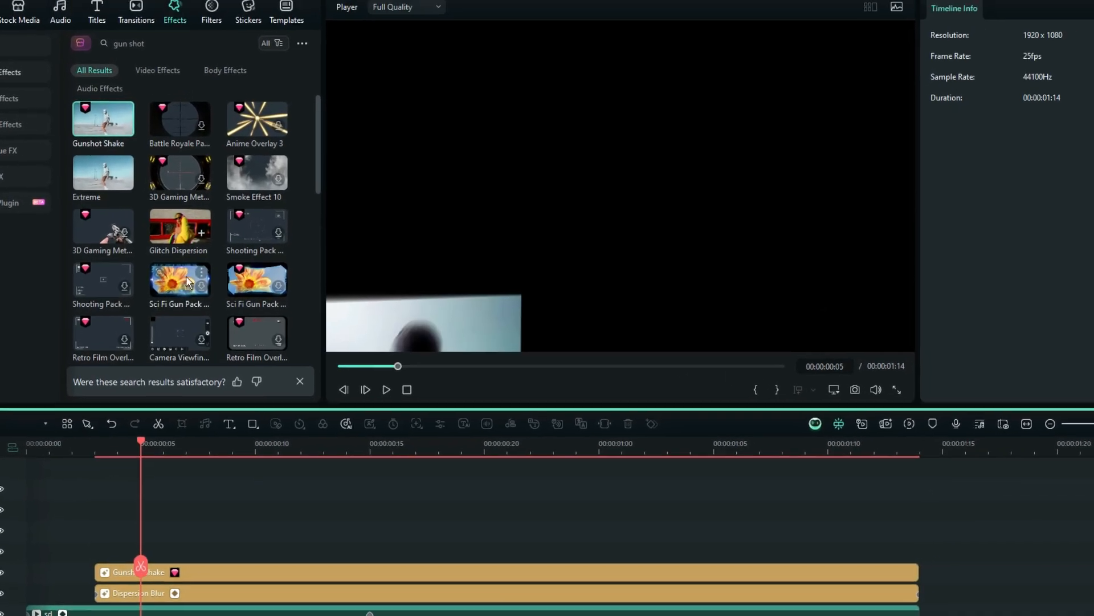
Add the Extreme effect above Gunshot Shake from 00:00:00:03 and remove the part after 00:00:00:10
left_click_drag(99, 168, 112, 537)
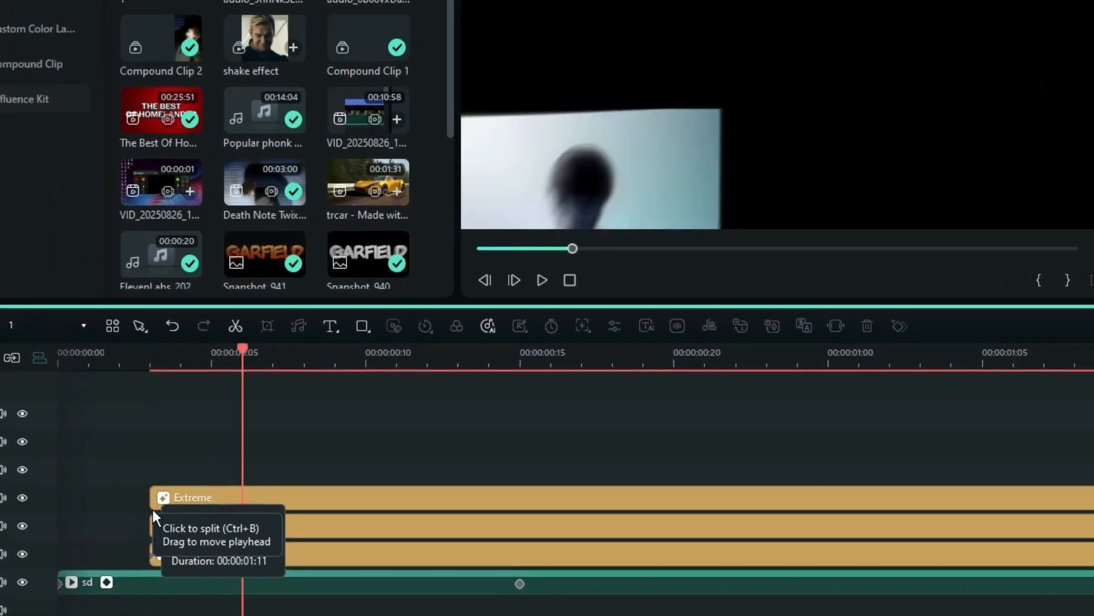
key("Right")
key("Right")
key("Right")
key("Right")
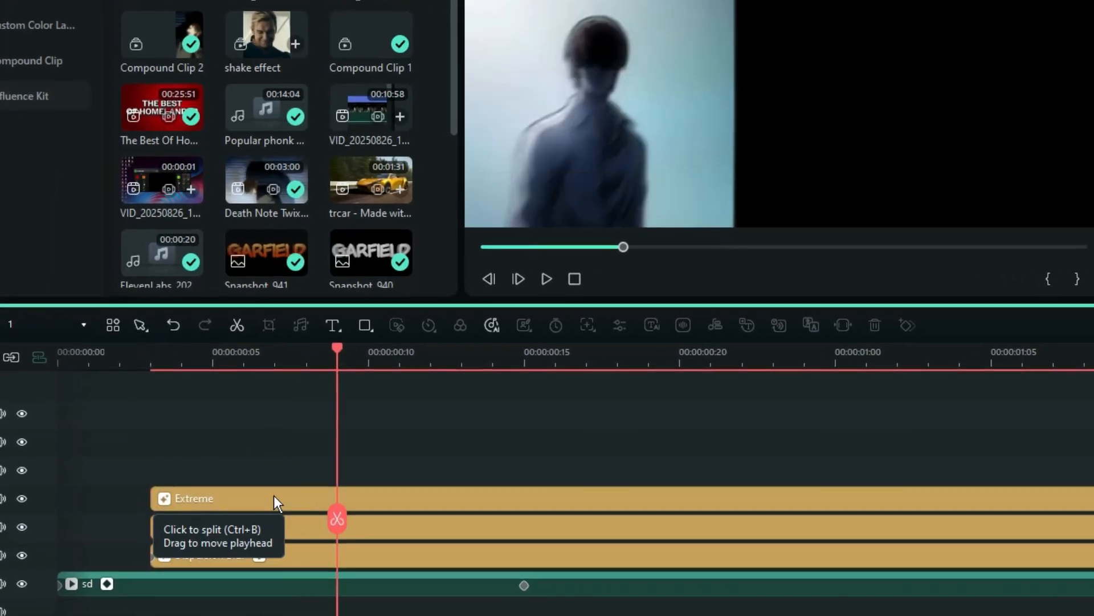
left_click(381, 498)
left_click(366, 519)
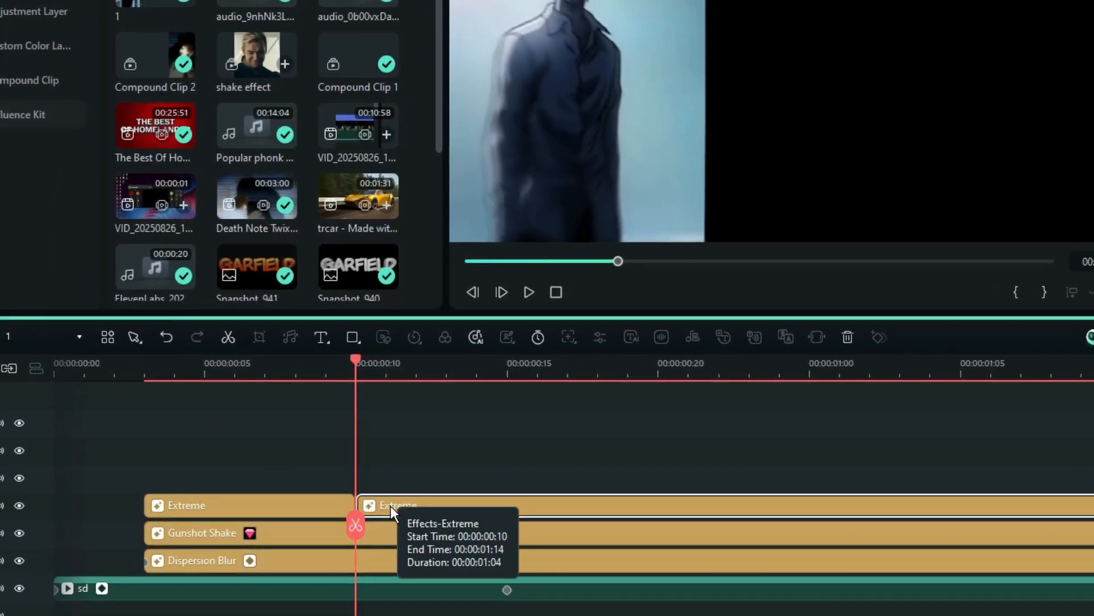
left_click(394, 506)
key("Delete")
Open the Extreme effect's settings and add a Frequency keyframe at 00:00:00:03
double_click(165, 501)
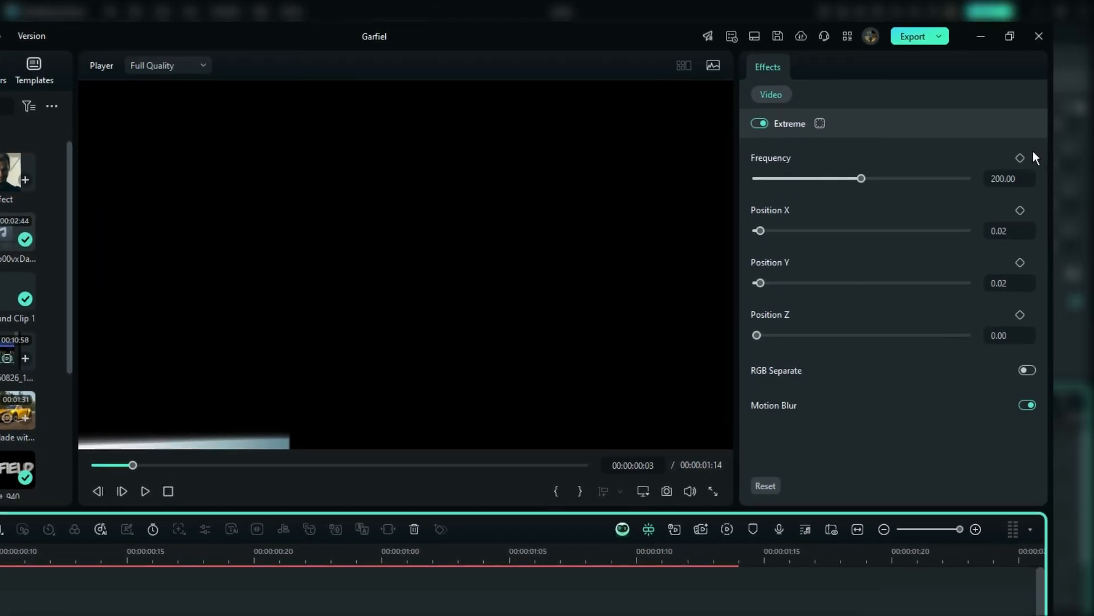
left_click(993, 181)
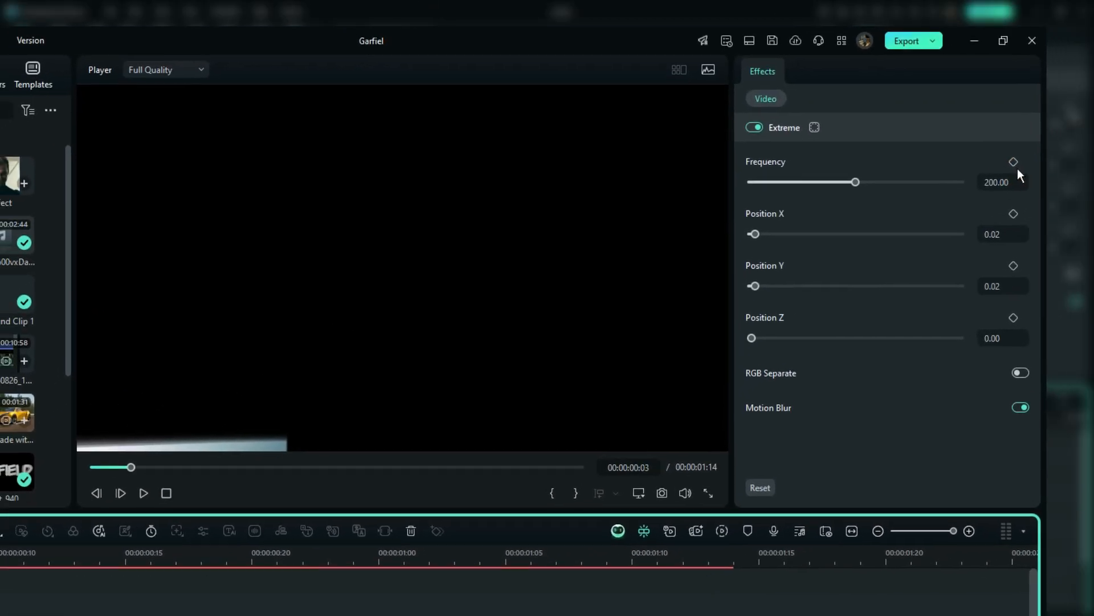
left_click(985, 177)
left_click(973, 198)
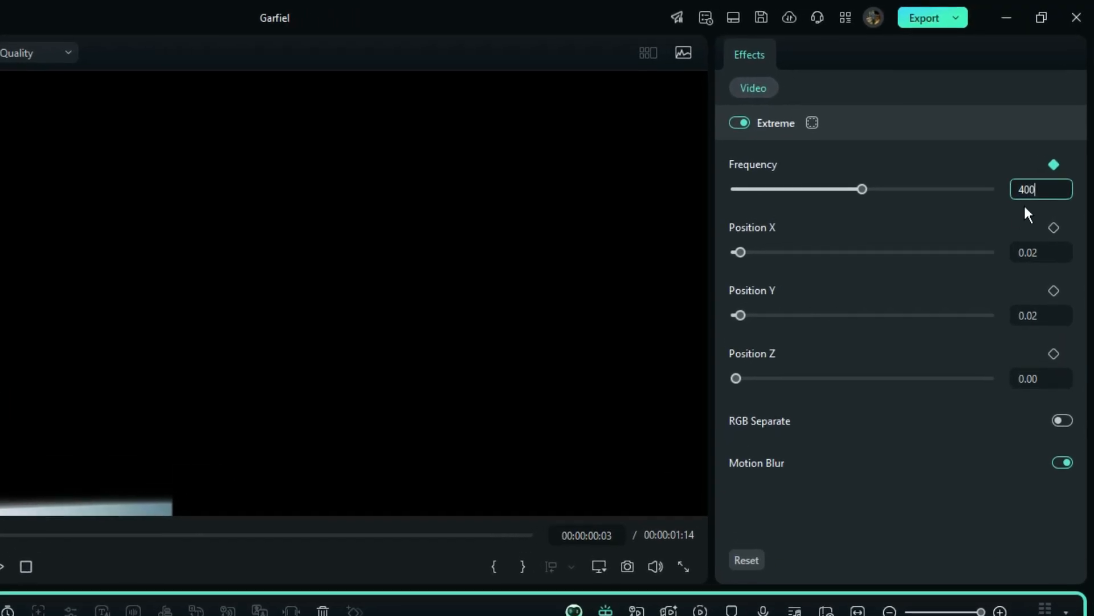
left_click(1006, 219)
key("ctrl+z")
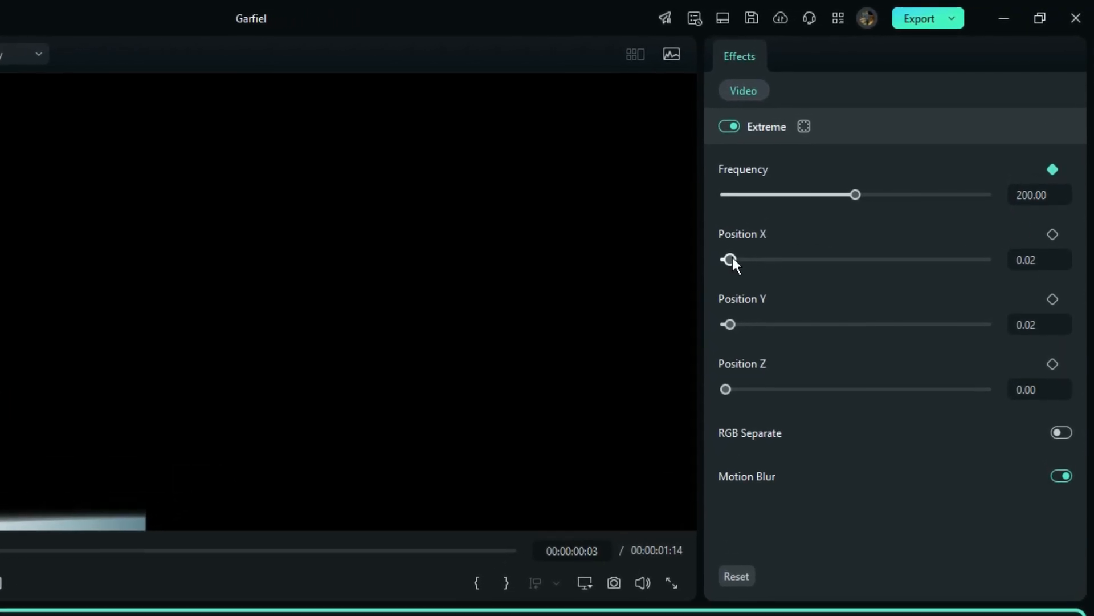
Set the Extreme effect's Position X to 0.00 and Position Y to 0.21
left_click_drag(727, 261, 664, 282)
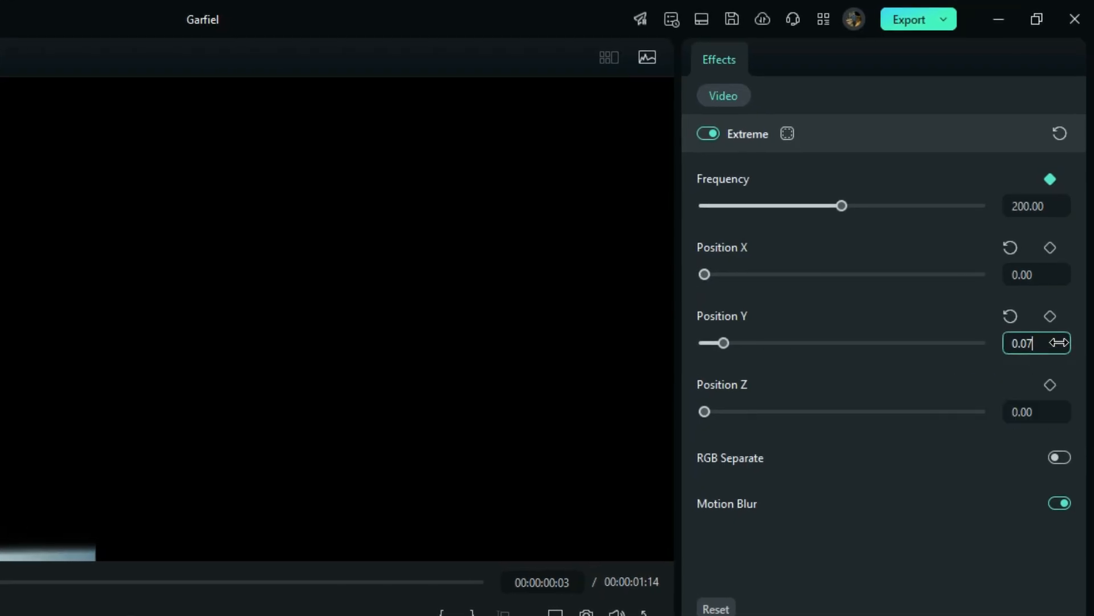
left_click(881, 369)
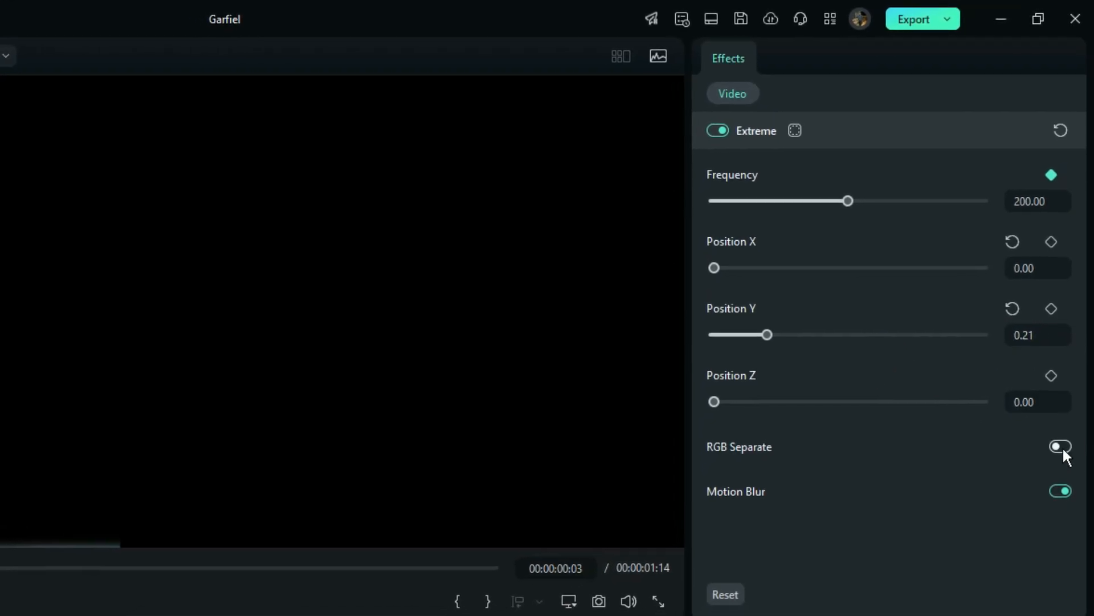
left_click(1061, 485)
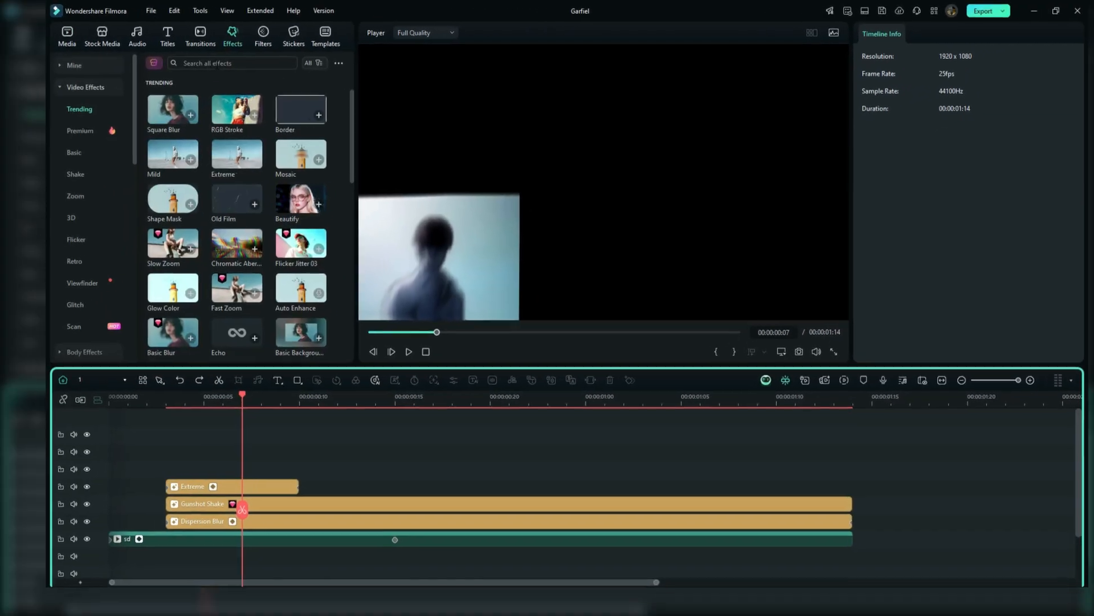
Find the Direction Blur effect, add it above Extreme at the same length, and copy all four stacked effects
type("direct")
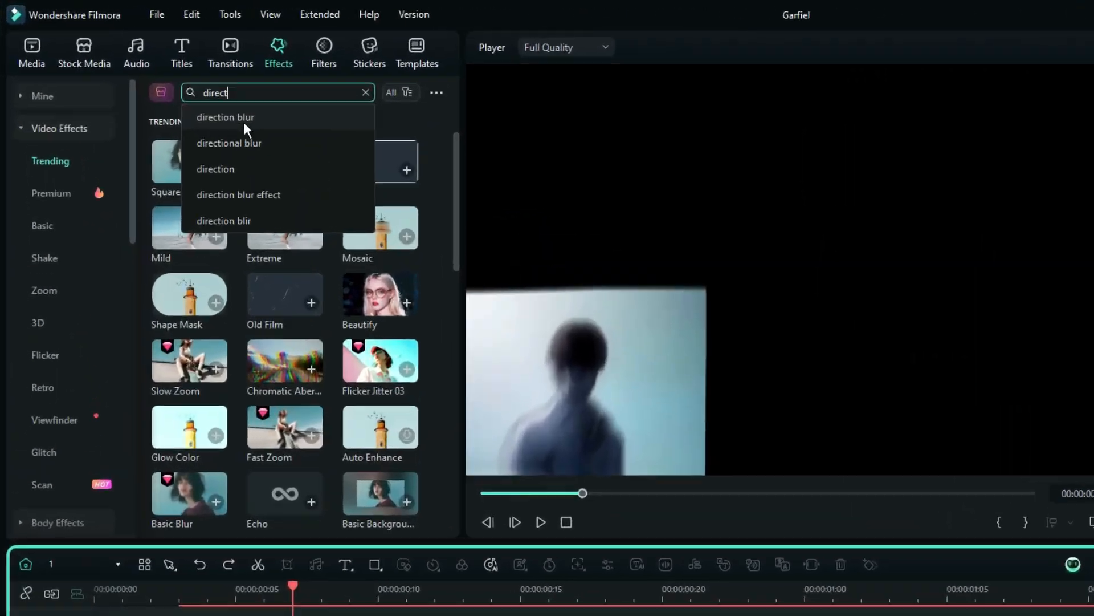
left_click(245, 120)
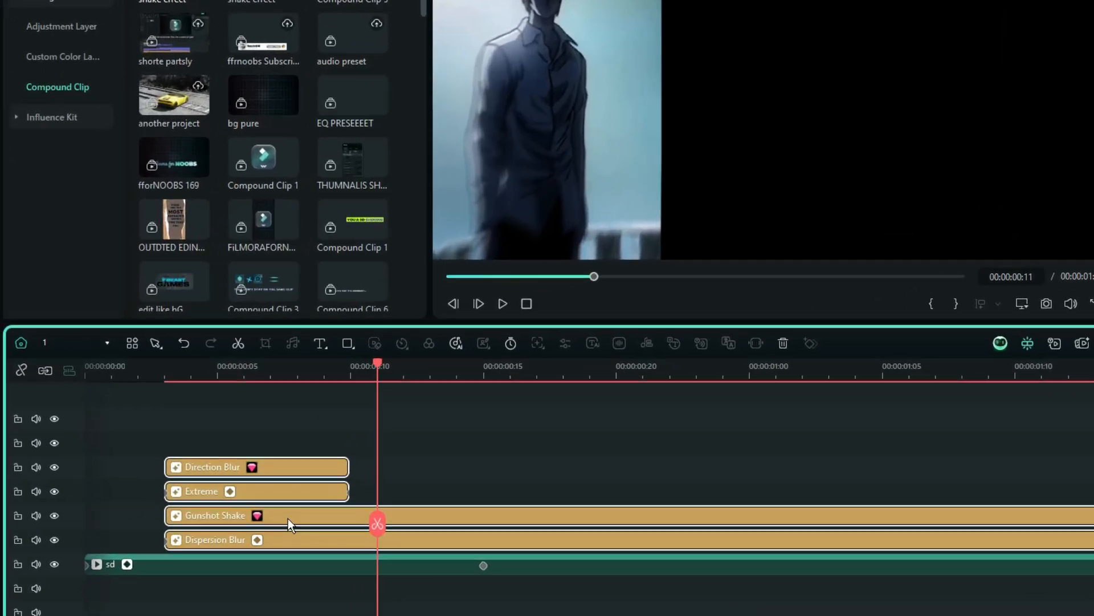
right_click(225, 529)
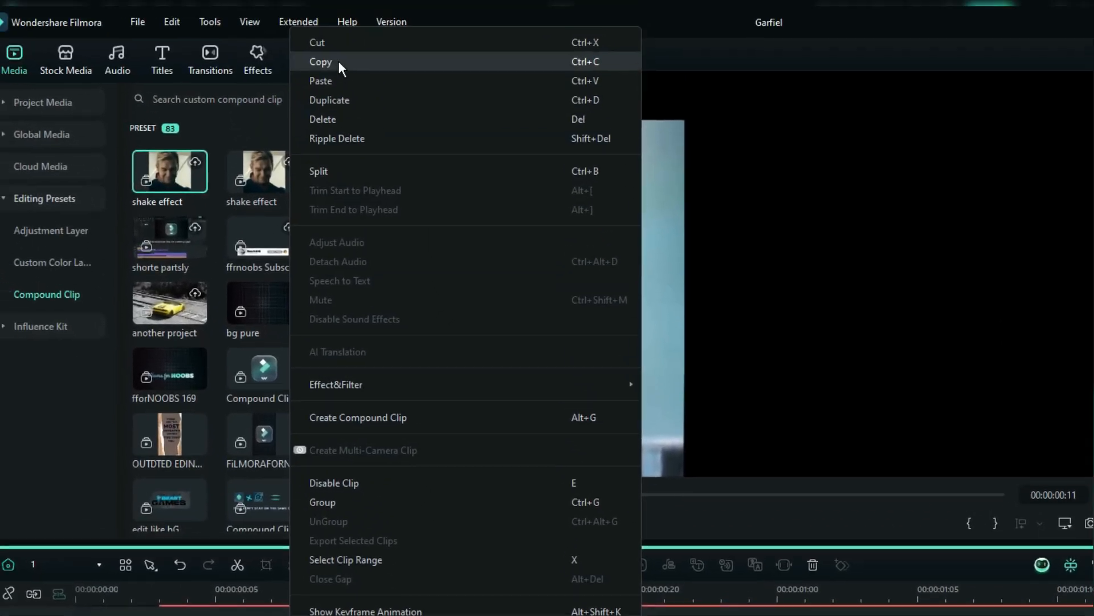
left_click(260, 25)
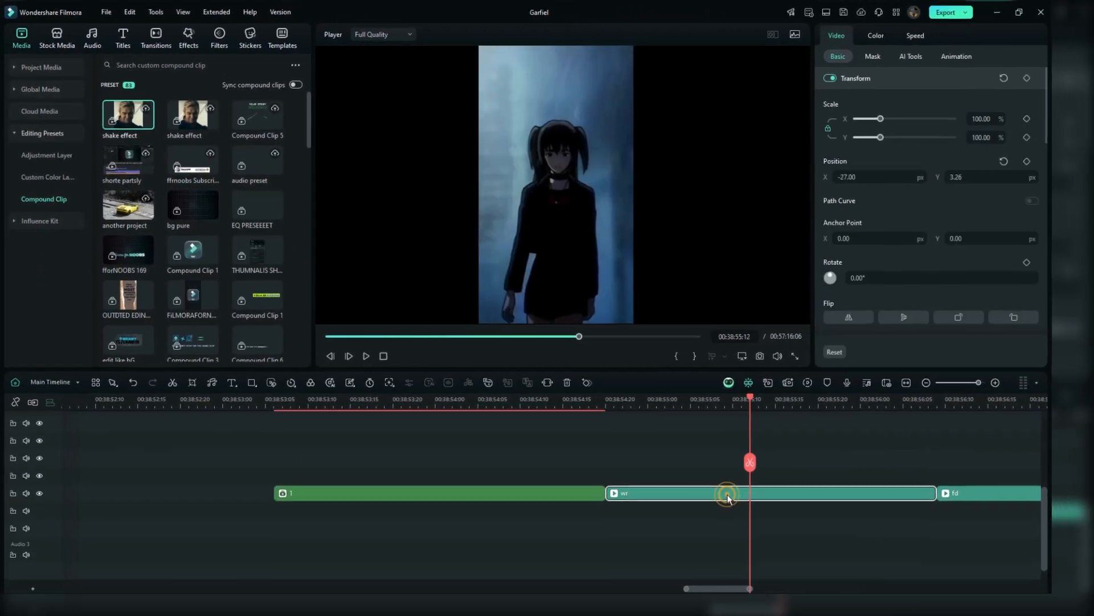
Turn the clip following compound clip 1 into a 1920x1080 compound clip named Compound Clip 3 and open its timeline
right_click(713, 489)
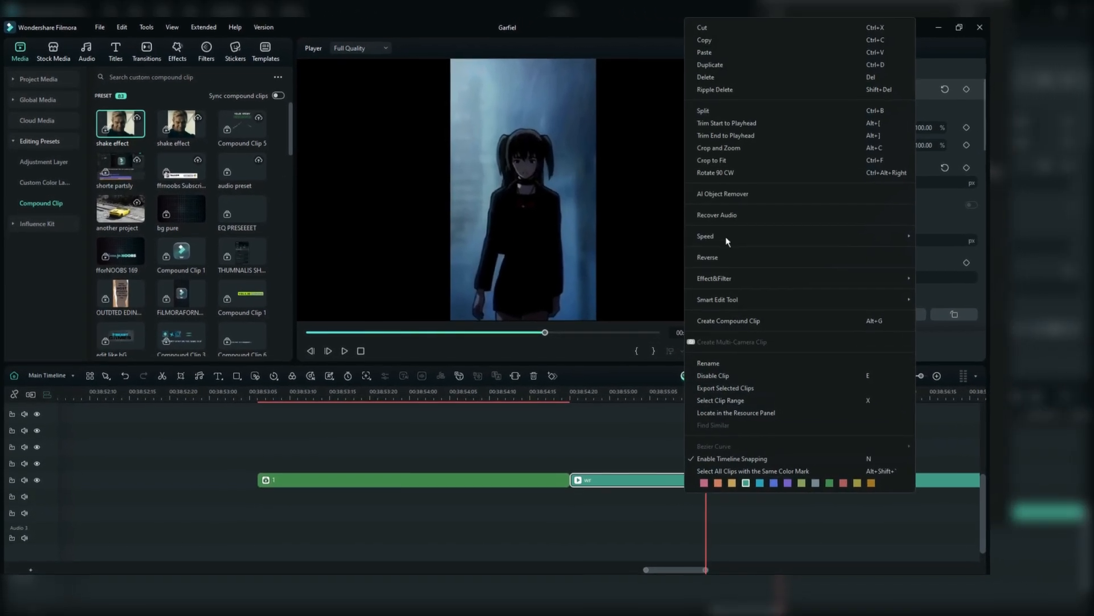
left_click(730, 326)
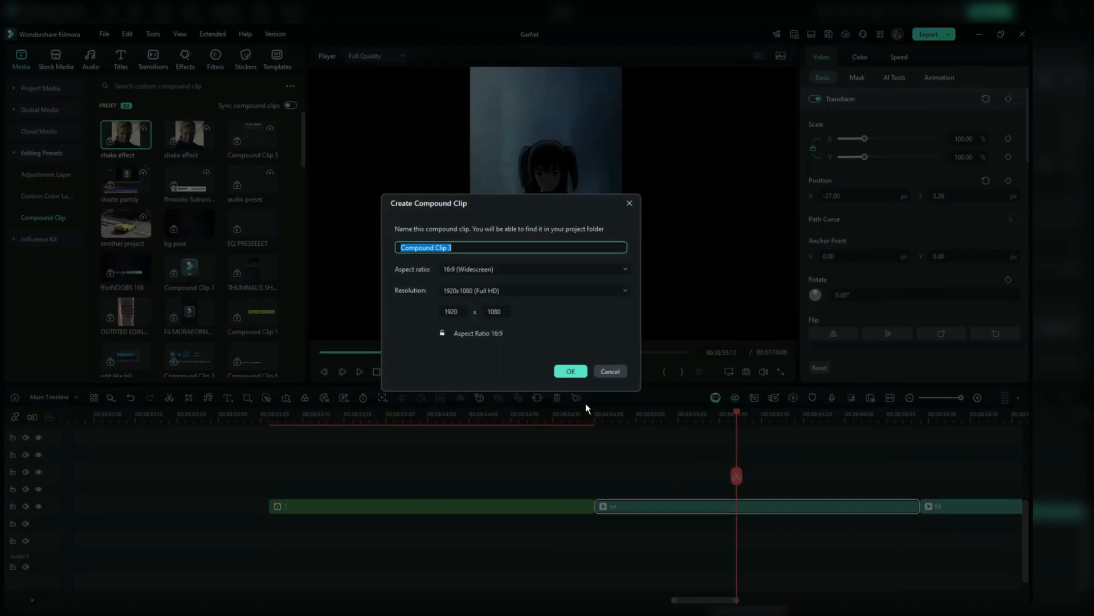
left_click(578, 374)
double_click(634, 511)
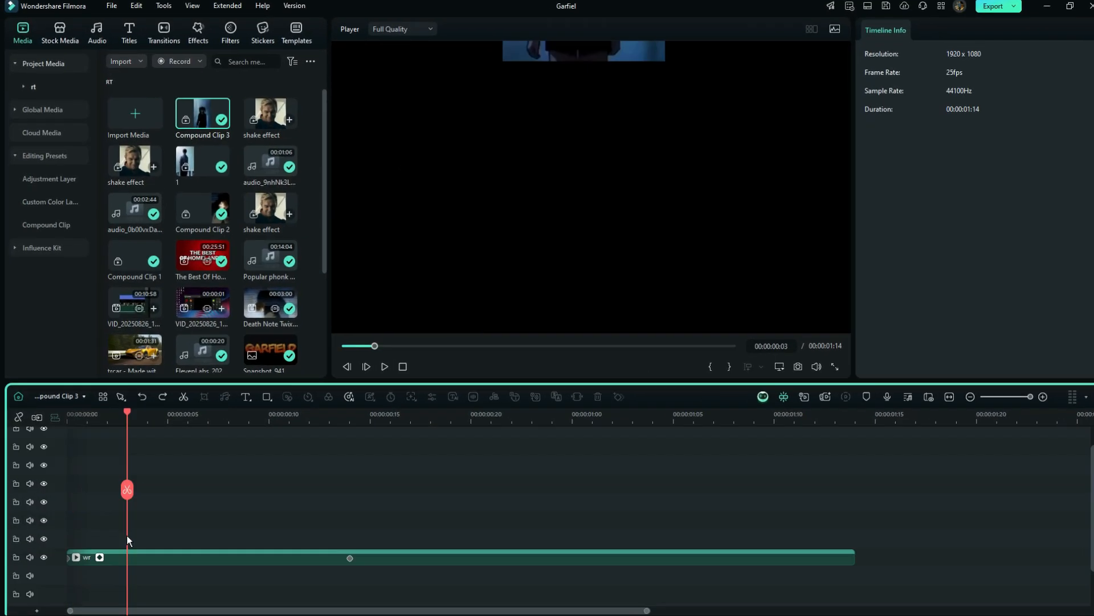
Paste the copied effects above the clip in Compound Clip 3 from 00:00:00:03
right_click(127, 535)
left_click(158, 389)
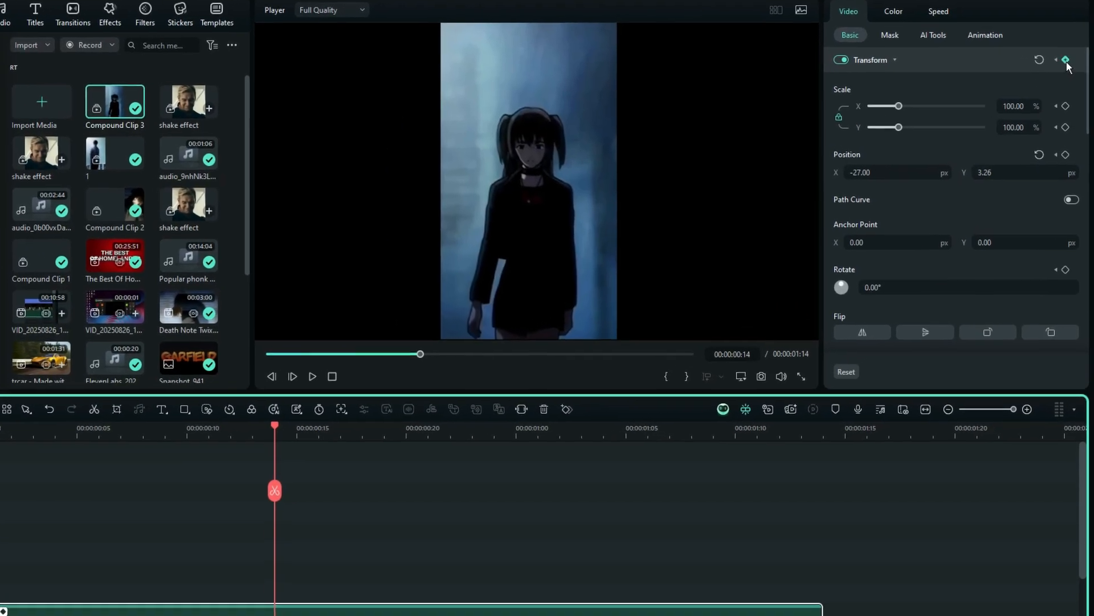
Add a Transform keyframe at 00:00:00:14 and offset the clip's Position at 00:00:00:00 for the slide-in start
left_click(1055, 74)
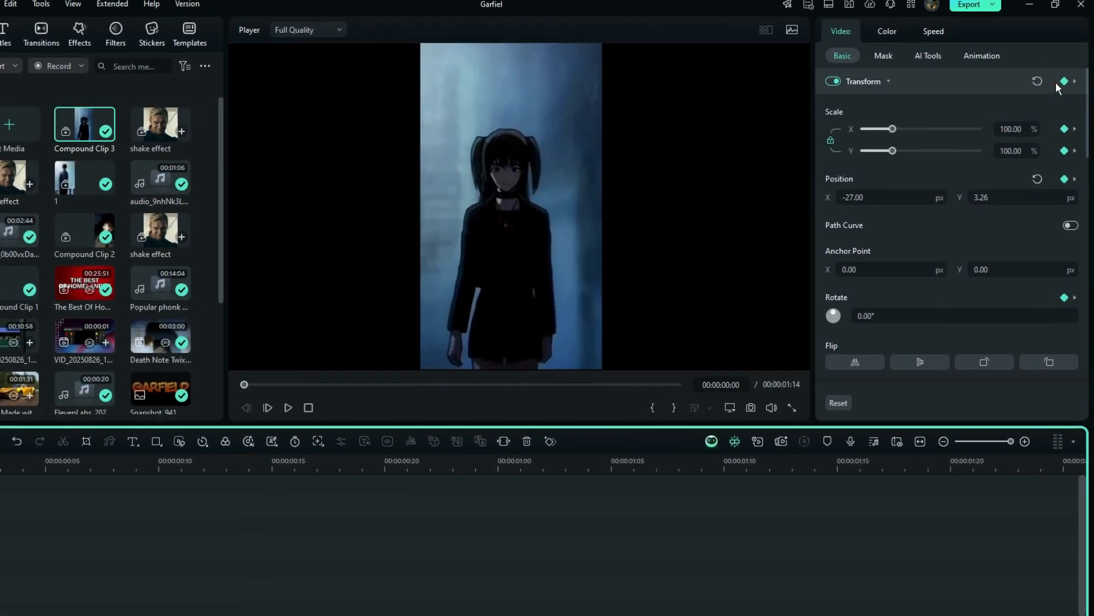
left_click_drag(990, 188, 1008, 189)
mouse_move(990, 230)
left_mouse_down()
mouse_move(1020, 219)
mouse_move(998, 236)
left_mouse_up()
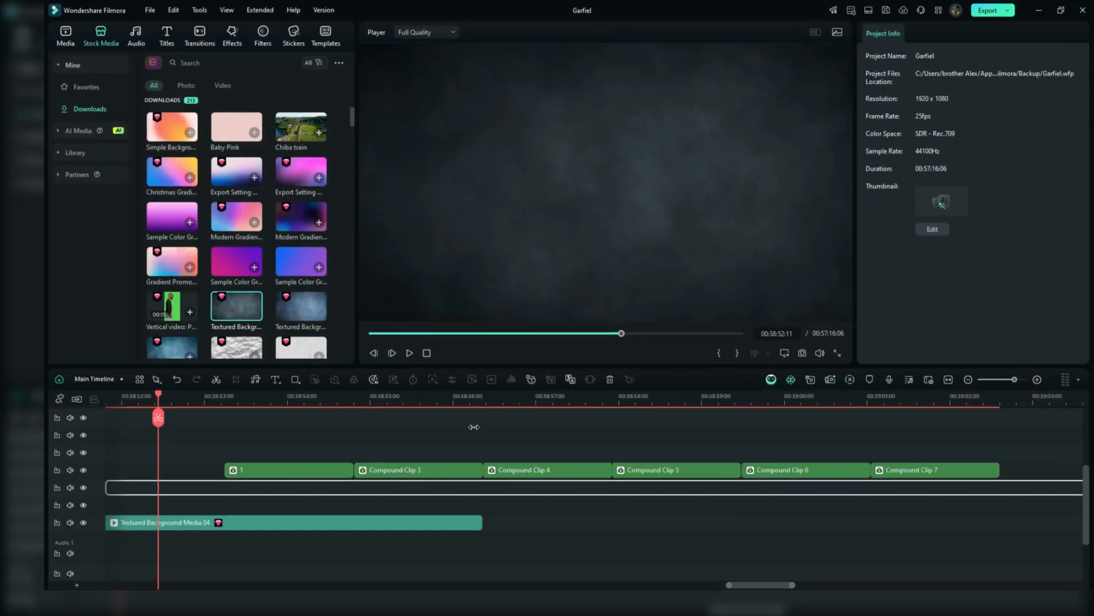
Play the music to find the entry point and move compound clip 1 earlier to start at 00:38:52:20
scroll(260, 521, "down", 2)
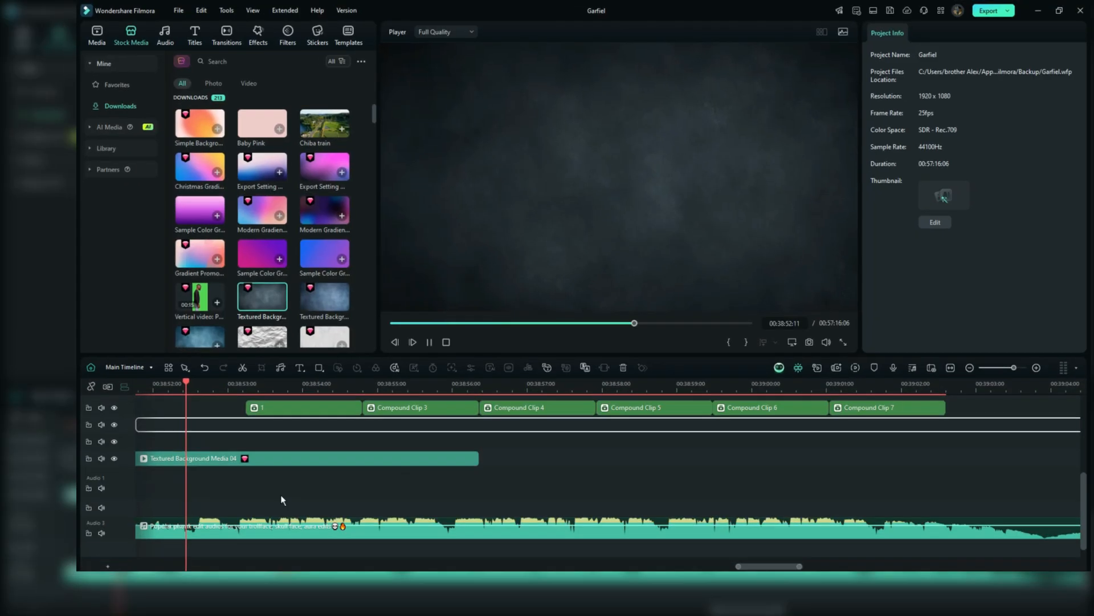
scroll(260, 521, "up", 2)
left_click(196, 400)
left_click_drag(263, 399, 320, 399)
left_click(152, 505)
key("space")
left_click_drag(338, 479, 289, 482)
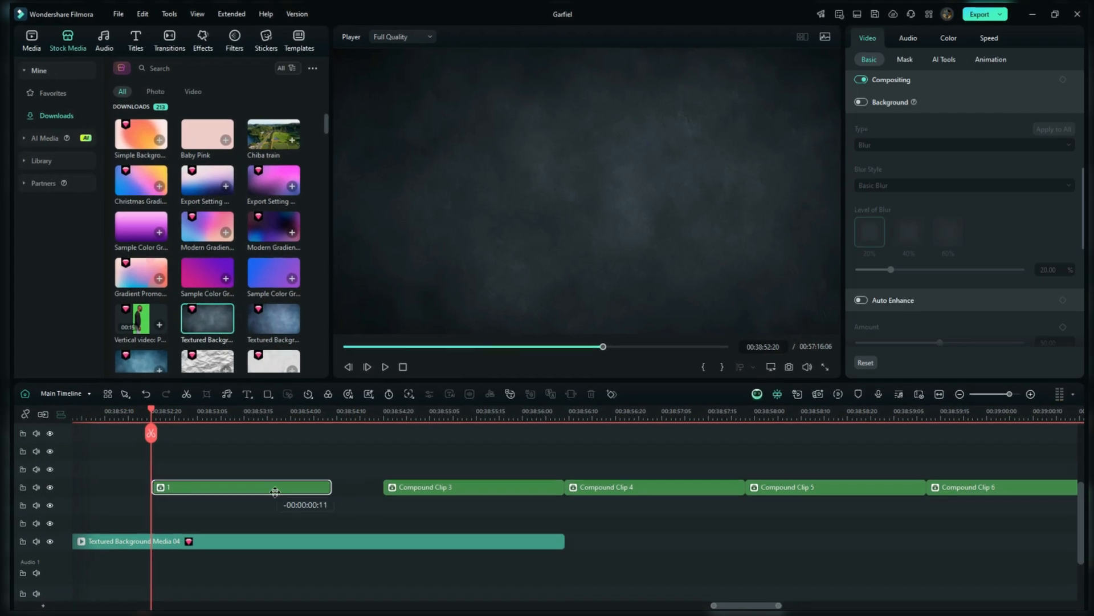
Move compound clip 1 earlier on the track below and pull Compound Clip 3 back so it overlaps it
left_click(100, 505)
left_click_drag(169, 517, 120, 528)
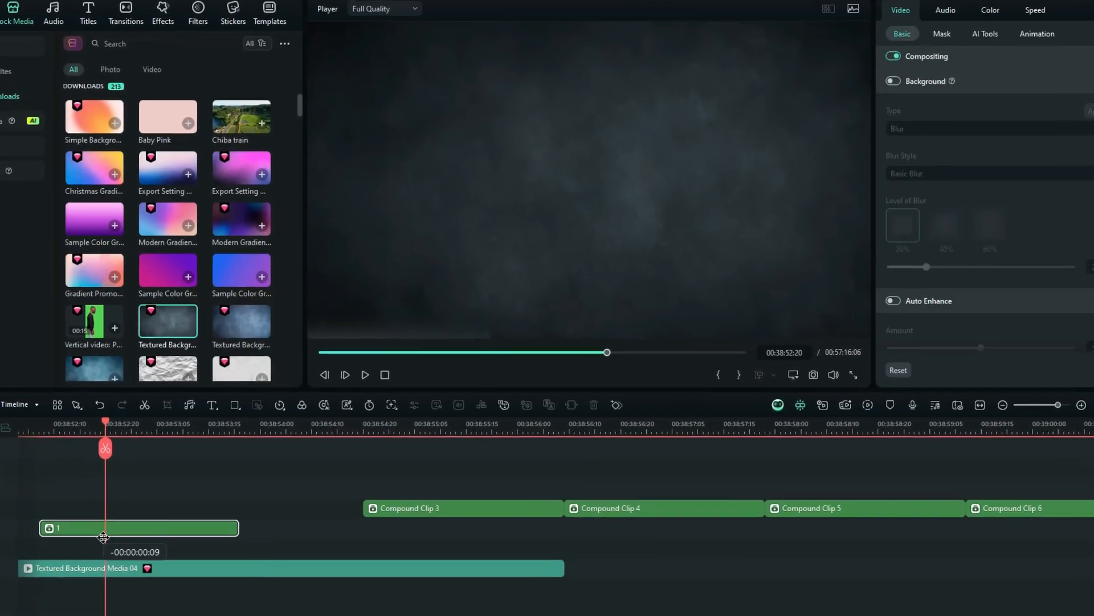
left_click_drag(432, 516, 319, 517)
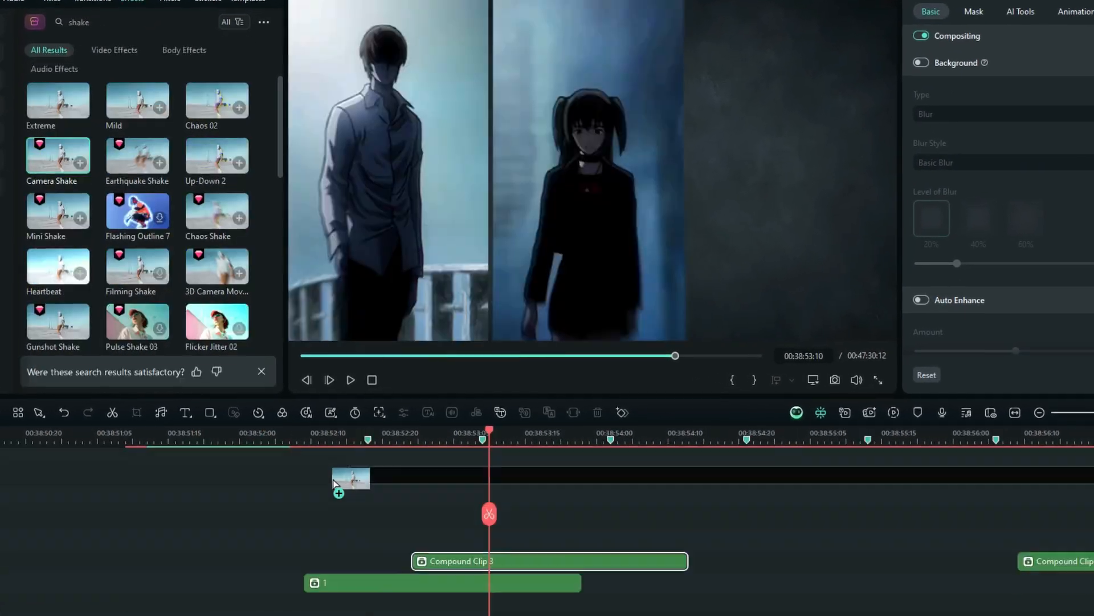
Add the Camera Shake effect to a track above the staggered compound clips
left_click_drag(334, 483, 404, 516)
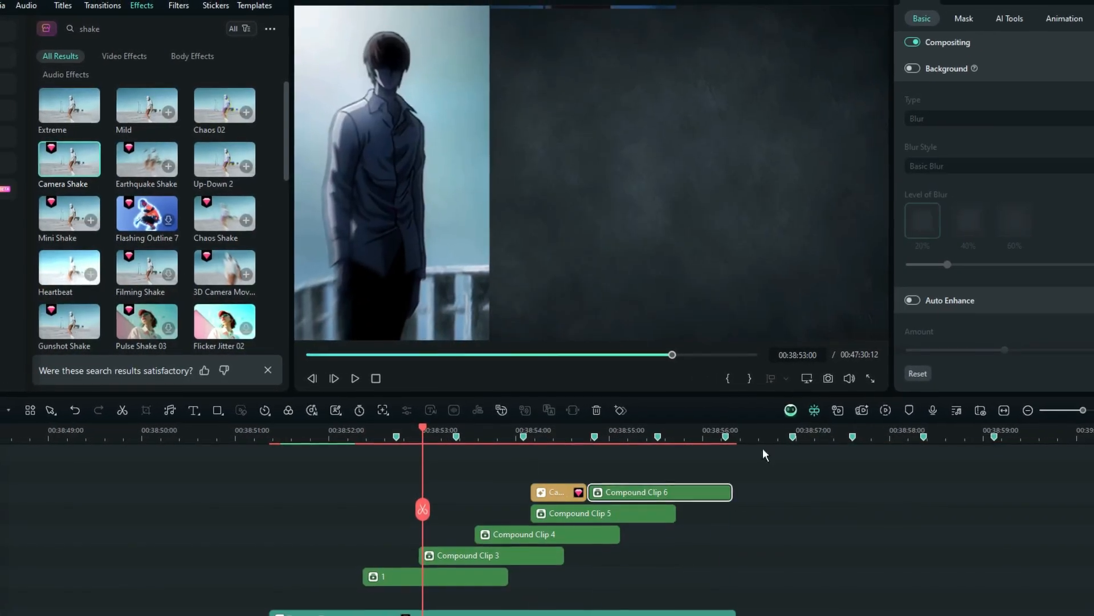